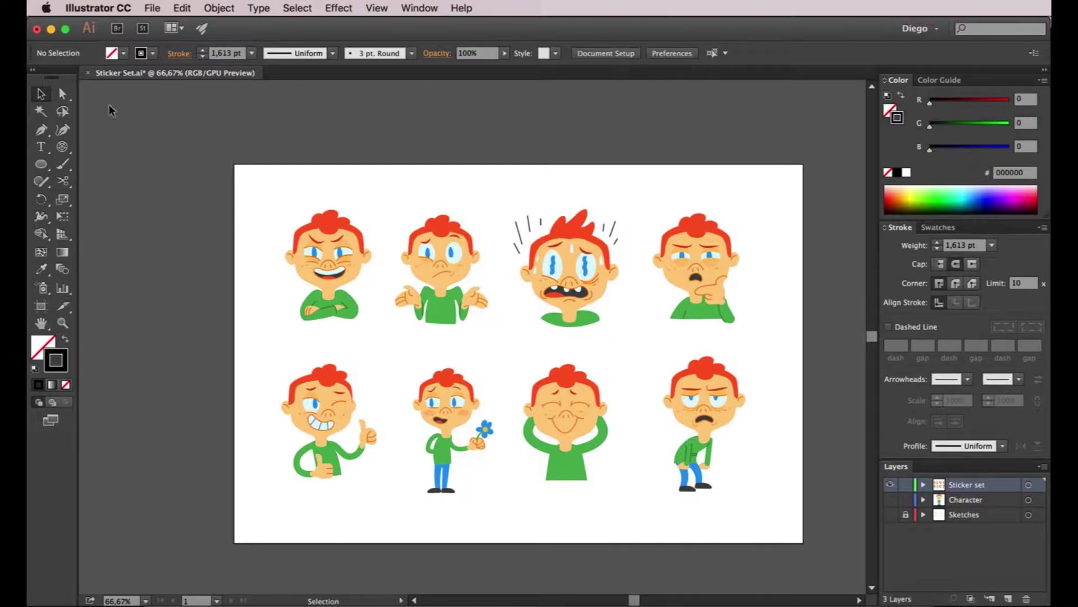
Step: Select all the artwork of the grinning character with crossed arms and group it
{"action": "left_click_drag", "start_coordinate": [271, 193], "coordinate": [384, 339]}
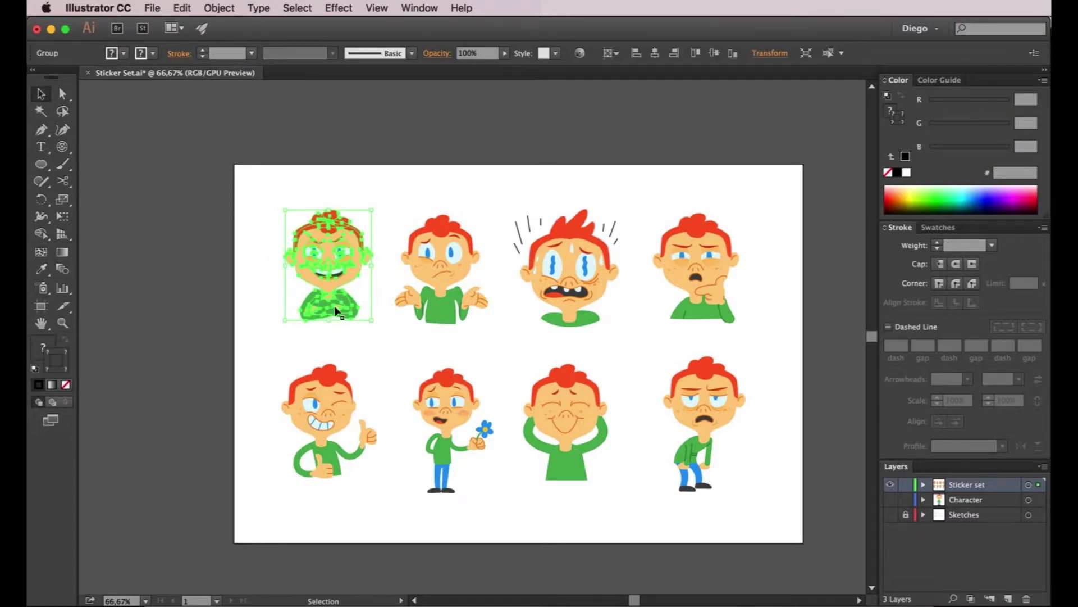
{"action": "left_click", "coordinate": [221, 7]}
{"action": "left_click", "coordinate": [236, 73]}
{"action": "left_click", "coordinate": [643, 192]}
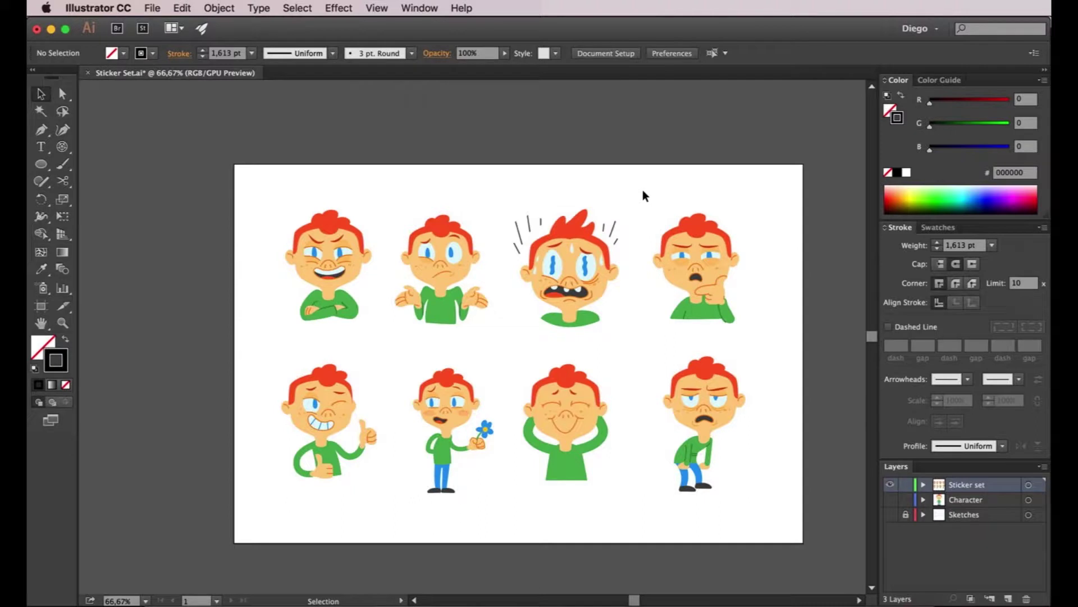
Step: Group the artwork of the thoughtful, winking thumbs-up, hands-behind-head and slouching characters, each as its own group
{"action": "left_click_drag", "start_coordinate": [645, 190], "coordinate": [758, 327]}
{"action": "left_click", "coordinate": [220, 8]}
{"action": "left_click", "coordinate": [236, 60]}
{"action": "left_click_drag", "start_coordinate": [264, 353], "coordinate": [385, 488]}
{"action": "left_click_drag", "start_coordinate": [514, 355], "coordinate": [617, 488]}
{"action": "left_click", "coordinate": [220, 8]}
{"action": "left_click_drag", "start_coordinate": [652, 347], "coordinate": [758, 500]}
{"action": "left_click", "coordinate": [256, 327]}
Step: Duplicate the grinning character in place and unite the copy into a single silhouette with Pathfinder
{"action": "left_click", "coordinate": [323, 277]}
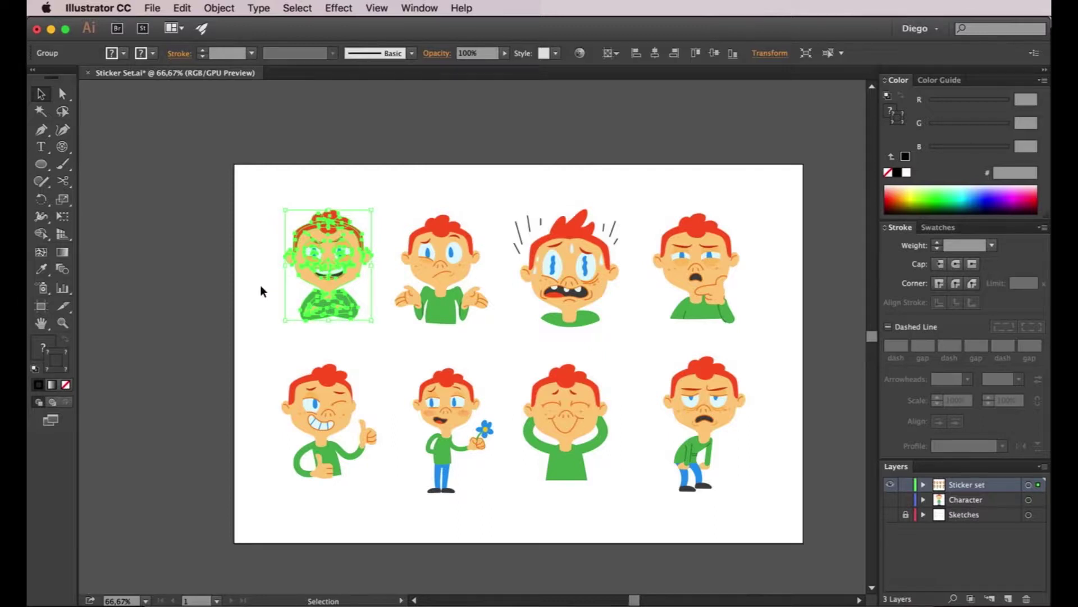
{"action": "key", "text": "a"}
{"action": "key", "text": "v"}
{"action": "left_click", "coordinate": [420, 8]}
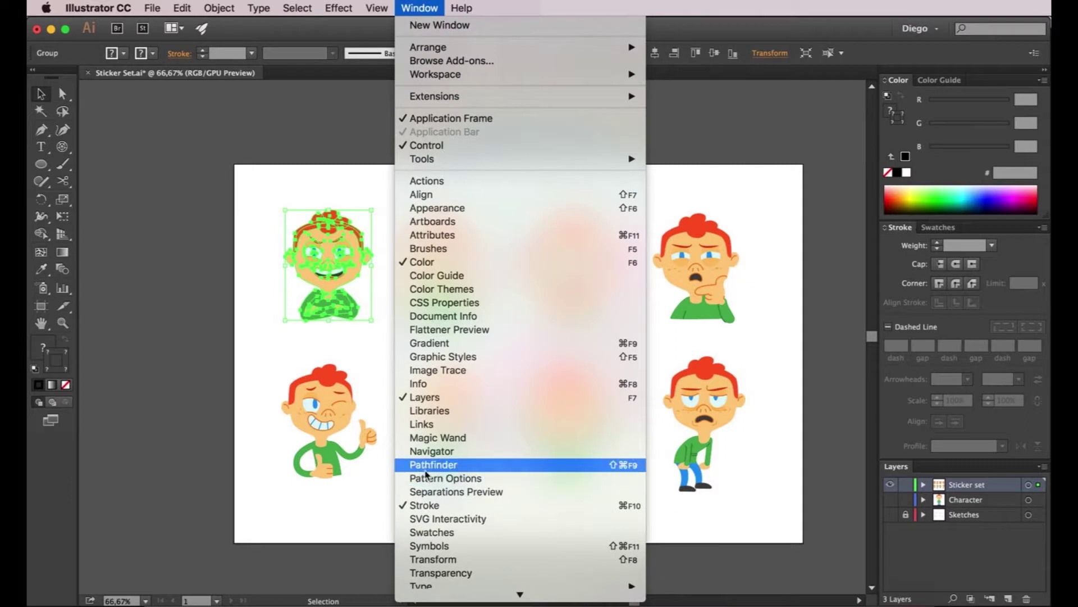
{"action": "left_click", "coordinate": [443, 464]}
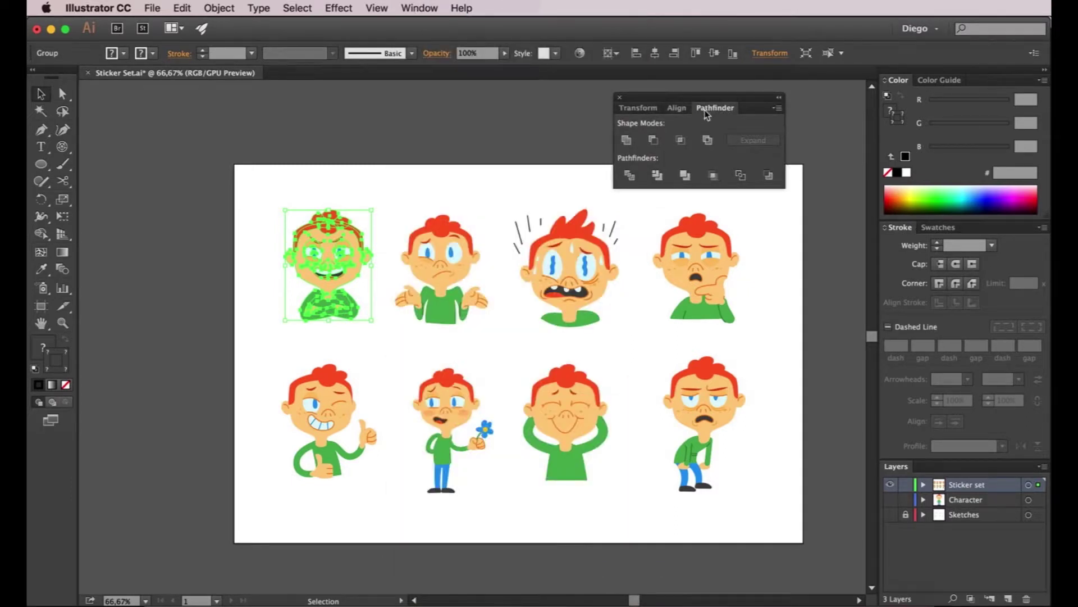
{"action": "left_click", "coordinate": [625, 142]}
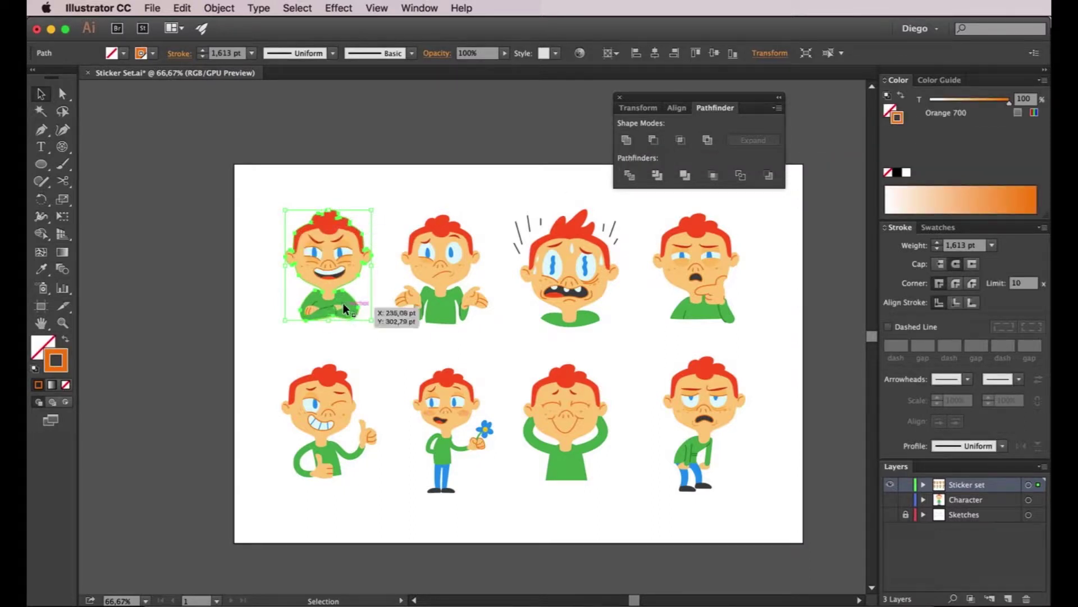
Step: Swap the united silhouette's fill and stroke to make it solid orange and offset its path by 10 pt
{"action": "scroll", "coordinate": [308, 255], "scroll_direction": "up", "scroll_amount": 3}
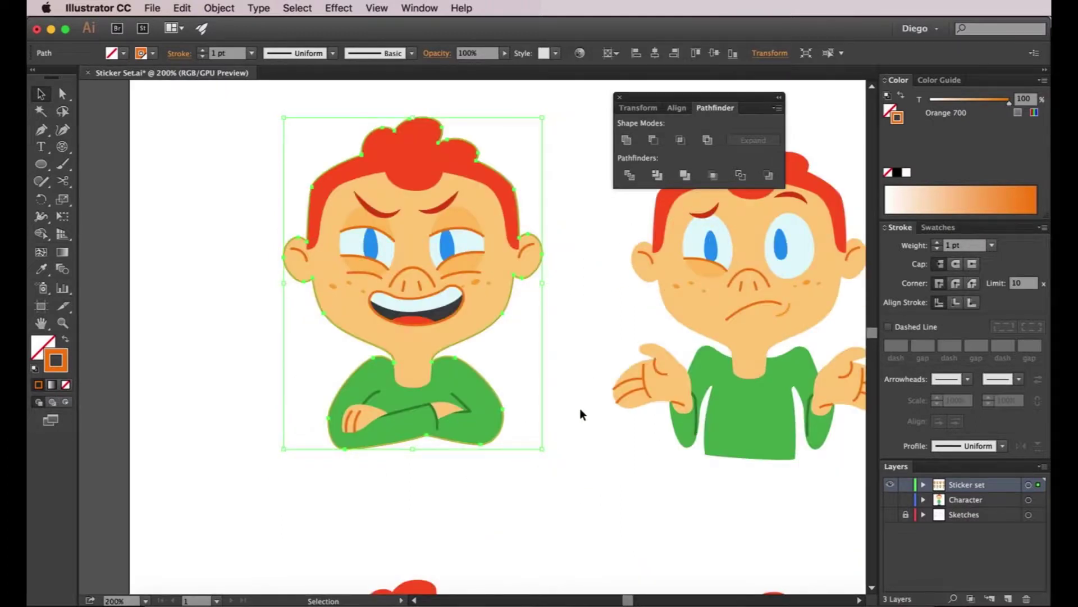
{"action": "left_click", "coordinate": [65, 339]}
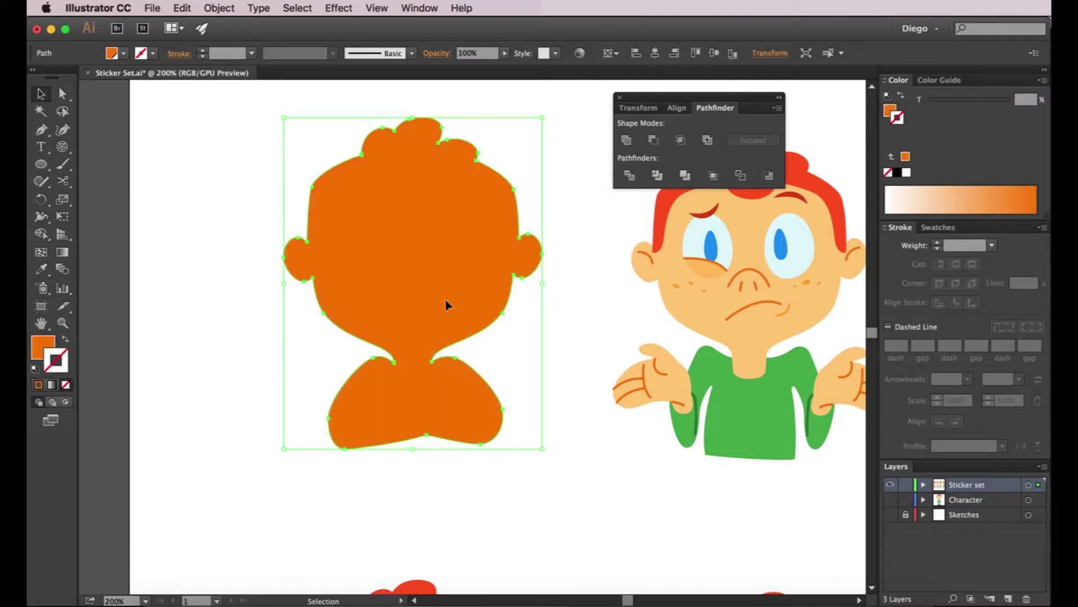
{"action": "left_click", "coordinate": [218, 9]}
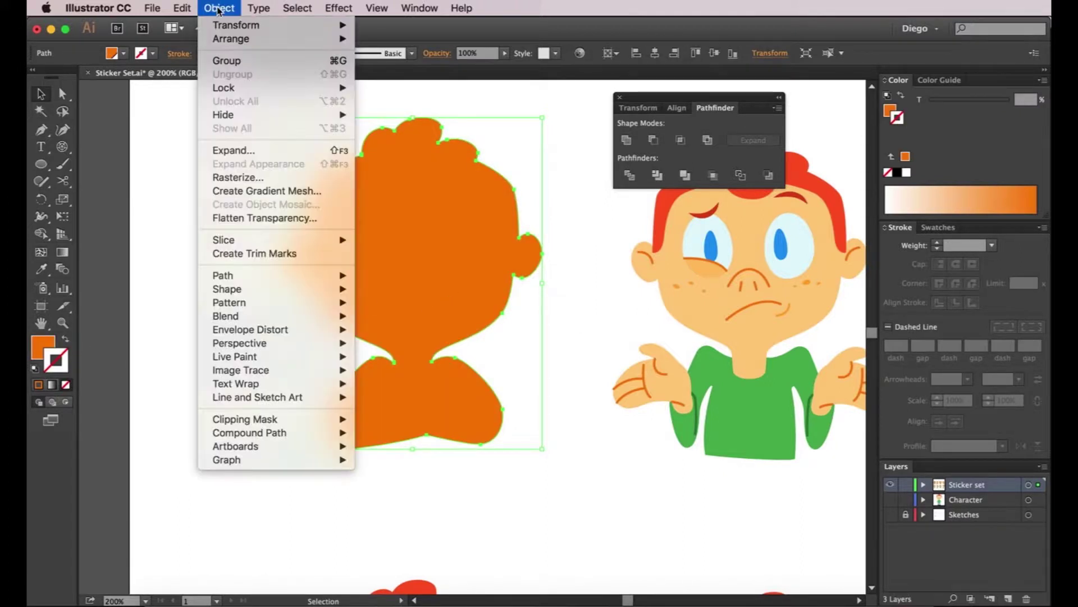
{"action": "mouse_move", "coordinate": [219, 278]}
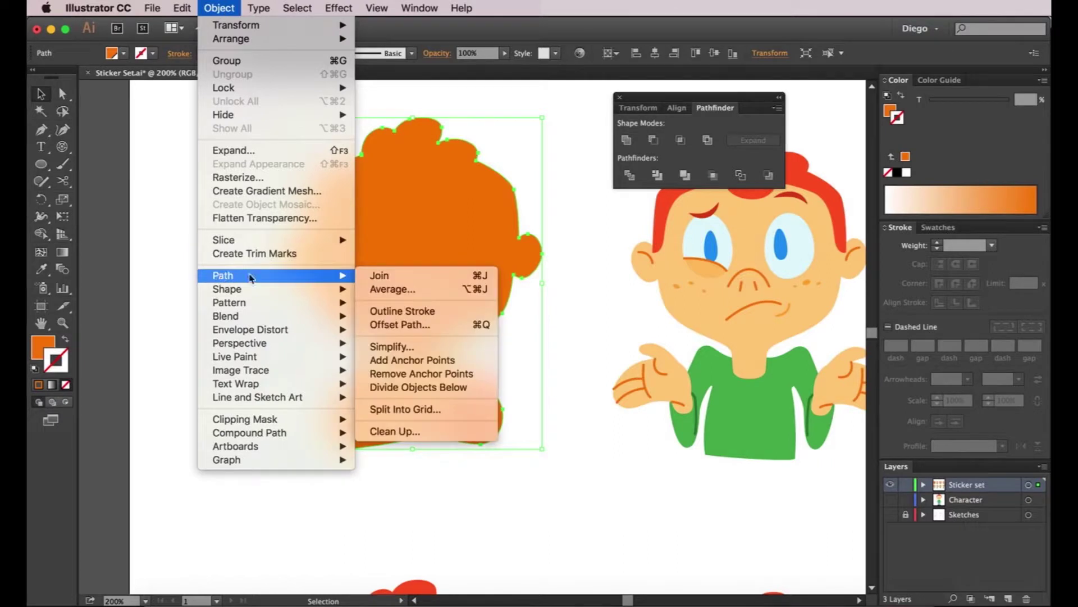
{"action": "left_click", "coordinate": [421, 326]}
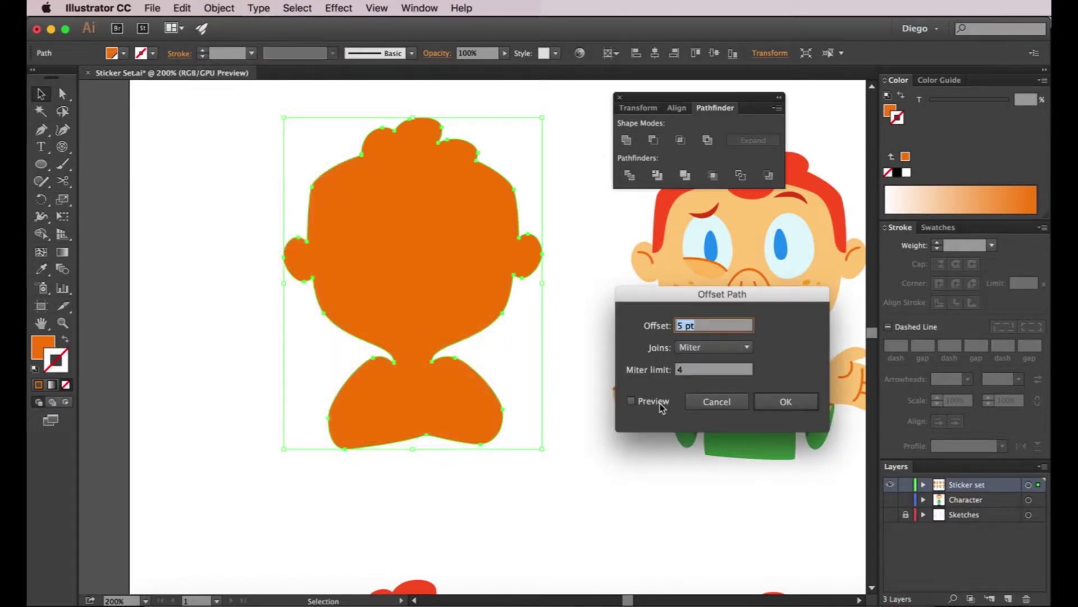
{"action": "left_click", "coordinate": [660, 402]}
{"action": "left_click", "coordinate": [713, 331]}
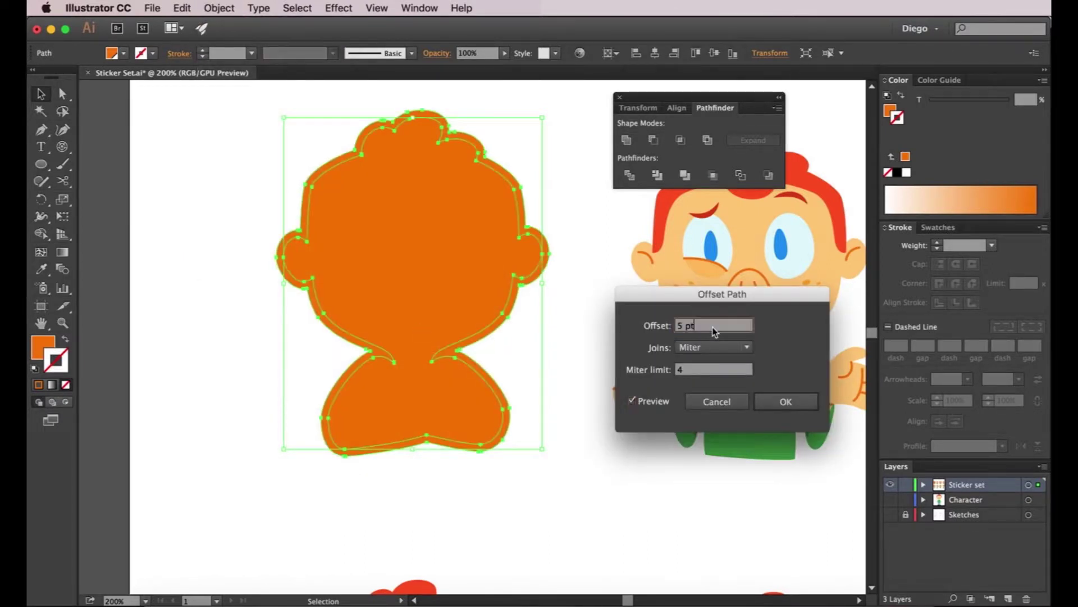
{"action": "key", "text": "BackSpace"}
{"action": "key", "text": "BackSpace"}
{"action": "key", "text": "BackSpace"}
{"action": "key", "text": "BackSpace"}
{"action": "type", "text": "10"}
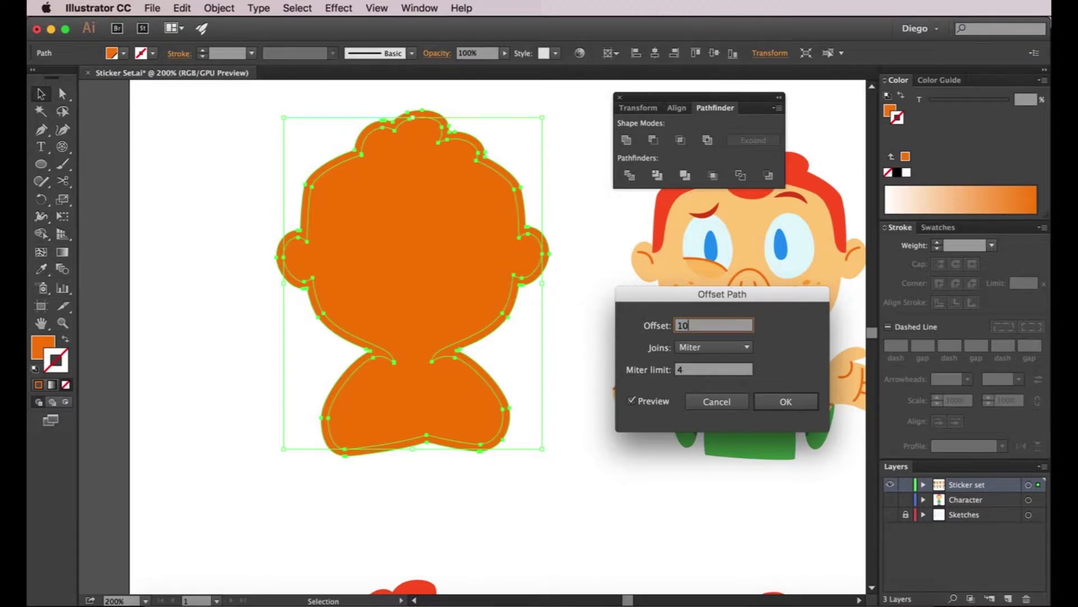
{"action": "left_click", "coordinate": [785, 402]}
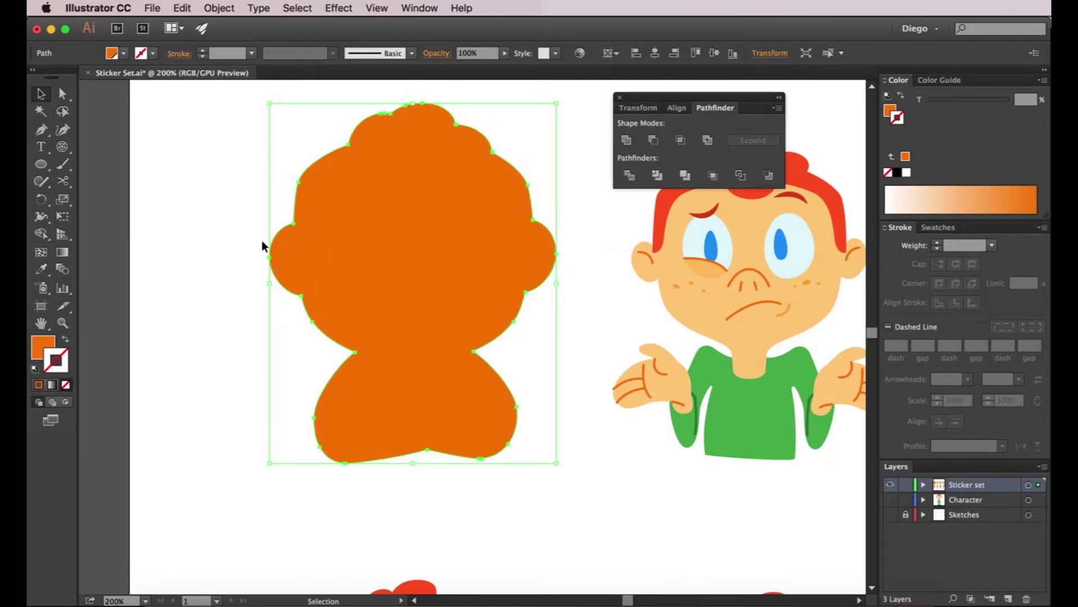
Step: Delete the smaller inner silhouette, keeping only the offset shape
{"action": "left_click", "coordinate": [235, 210]}
{"action": "left_click", "coordinate": [399, 213]}
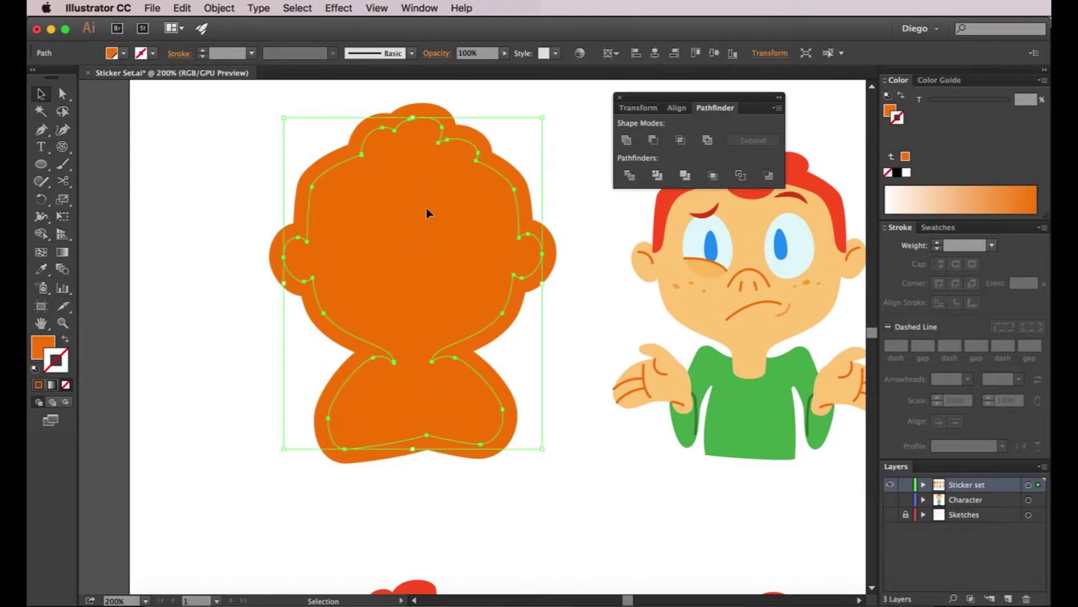
{"action": "key", "text": "Delete"}
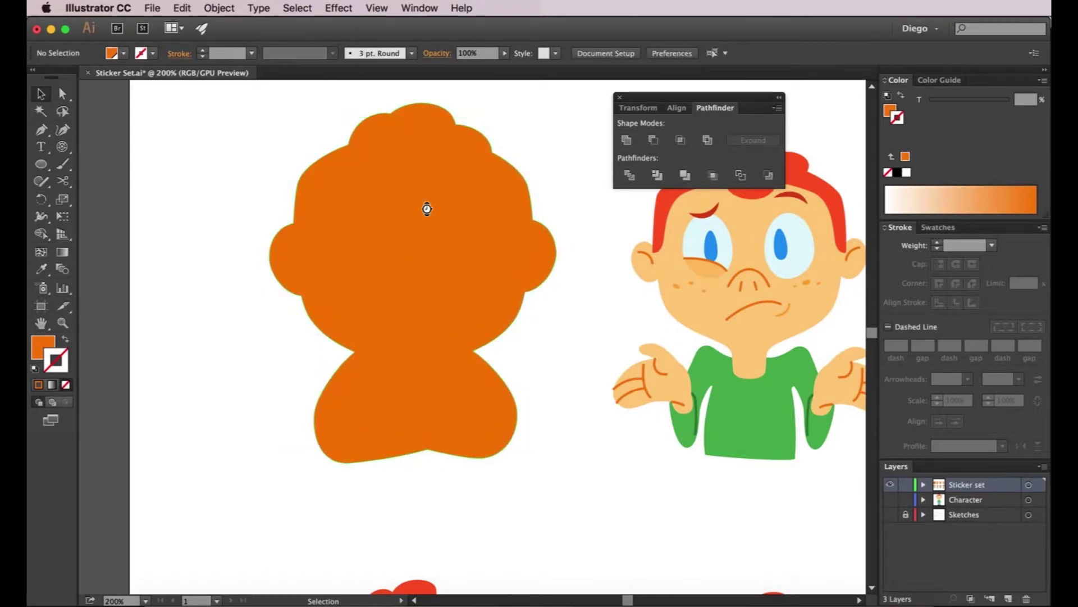
Step: Swap the offset shape's fill and stroke to leave an orange outline with no fill around the grinning character
{"action": "left_click", "coordinate": [421, 116]}
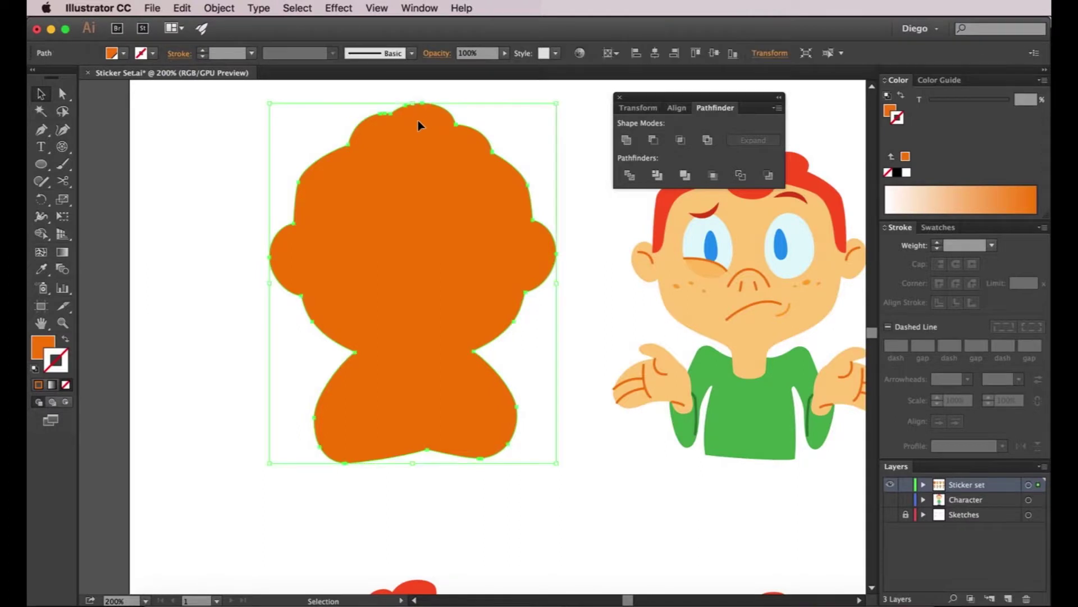
{"action": "left_click", "coordinate": [65, 339]}
{"action": "left_click", "coordinate": [305, 315]}
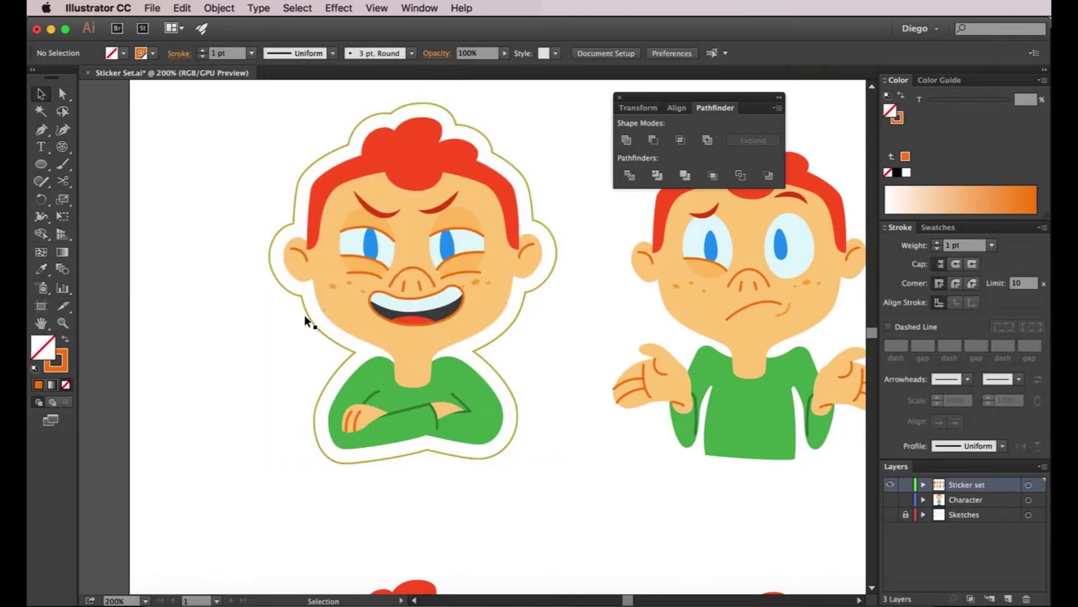
{"action": "left_click", "coordinate": [304, 314]}
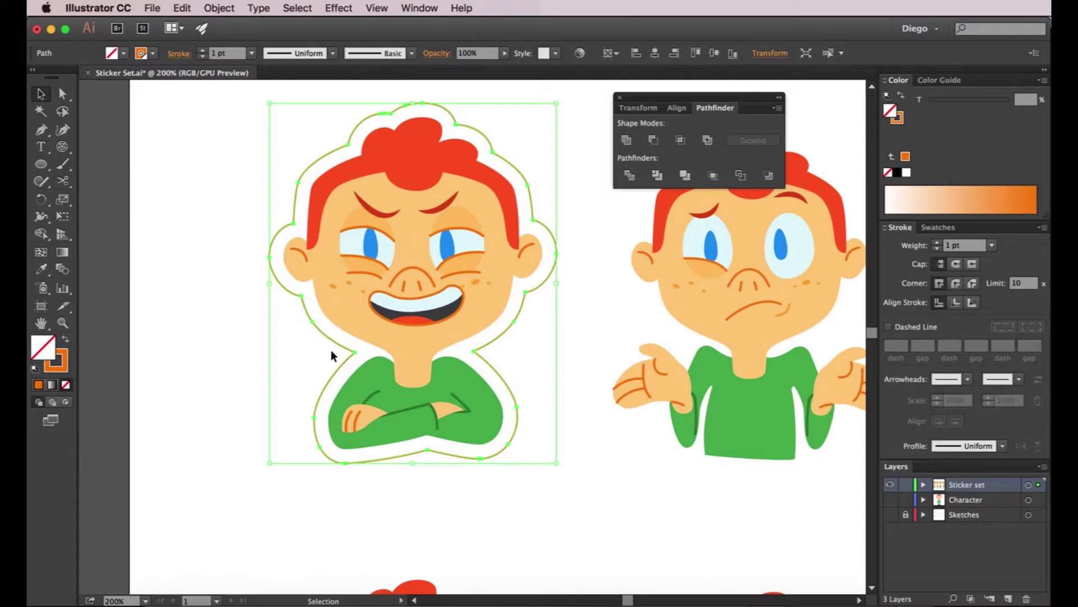
{"action": "left_click", "coordinate": [575, 414]}
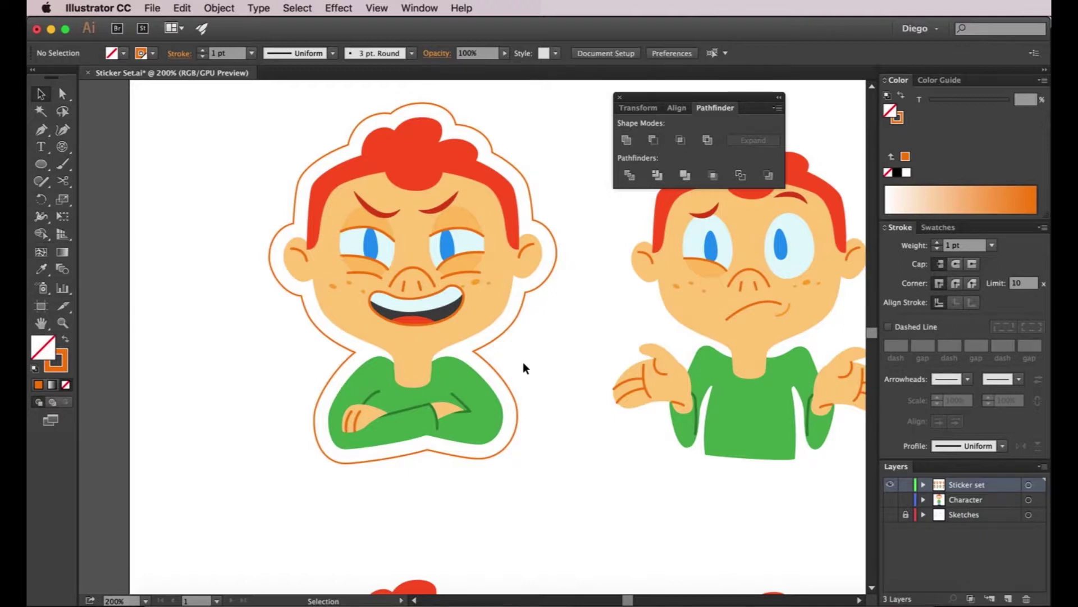
Step: Duplicate the shrugging character in place and unite the copy into a single silhouette
{"action": "left_click", "coordinate": [524, 309]}
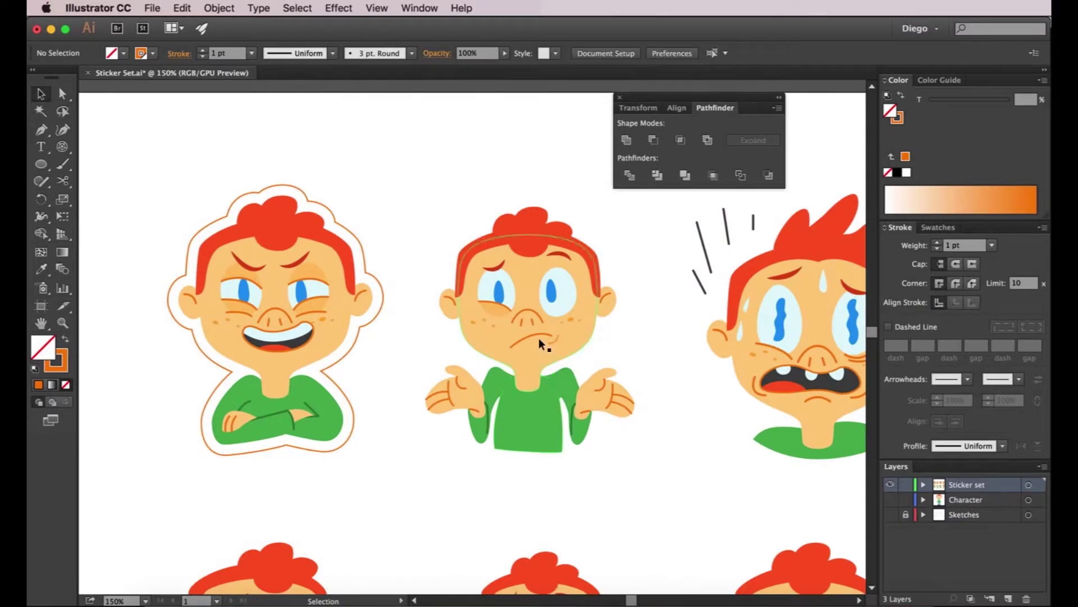
{"action": "left_click", "coordinate": [539, 343]}
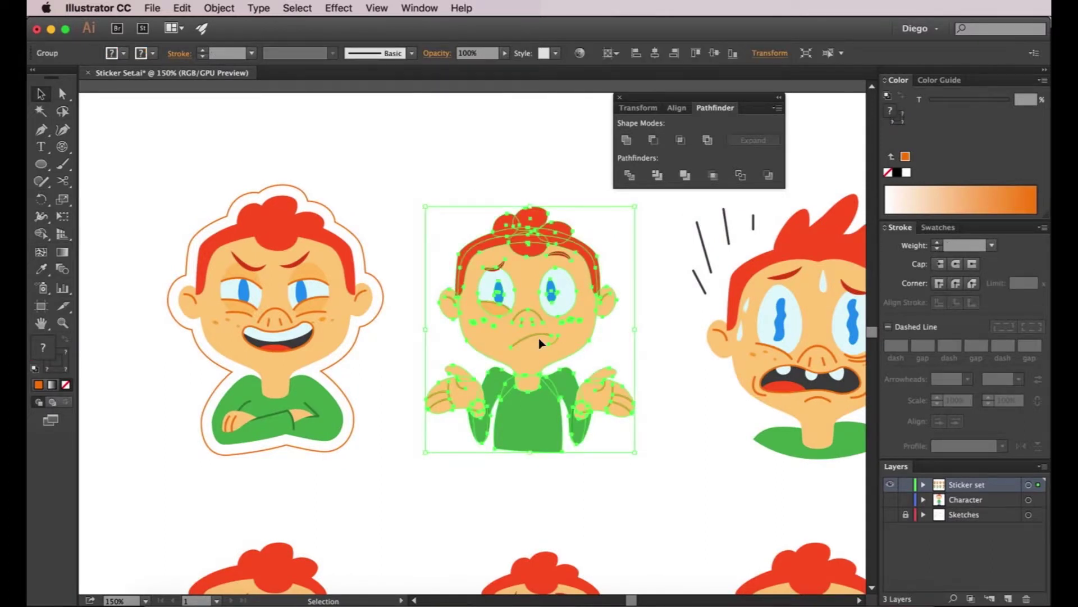
{"action": "key", "text": "a"}
{"action": "key", "text": "v"}
{"action": "key", "text": "a"}
{"action": "key", "text": "v"}
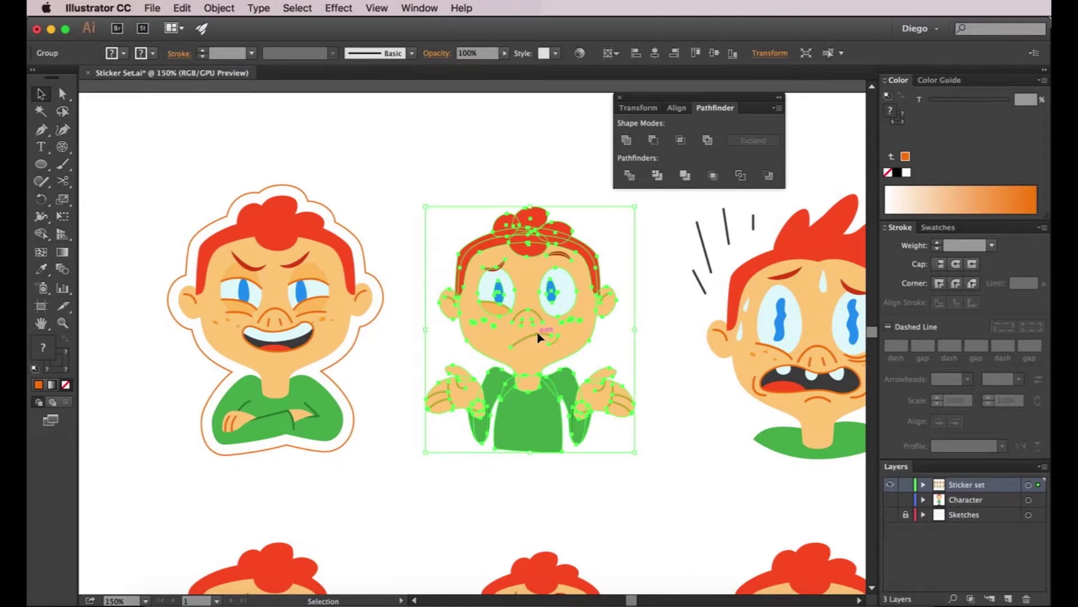
{"action": "left_click", "coordinate": [631, 142]}
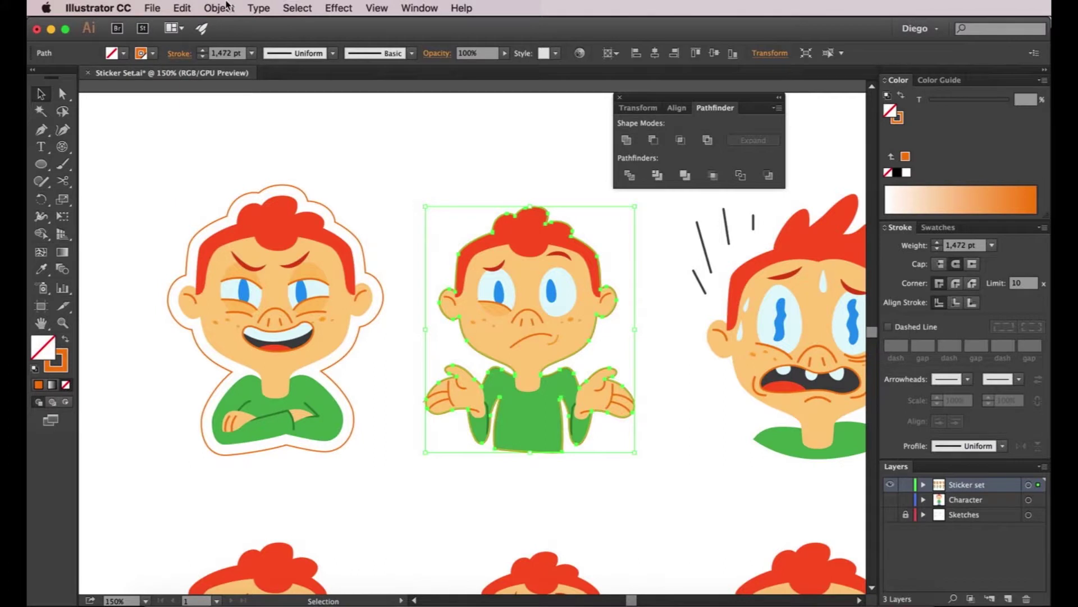
Step: Offset the shrugging character's silhouette path outward and remove the inner silhouette
{"action": "left_click", "coordinate": [227, 6]}
{"action": "mouse_move", "coordinate": [236, 276]}
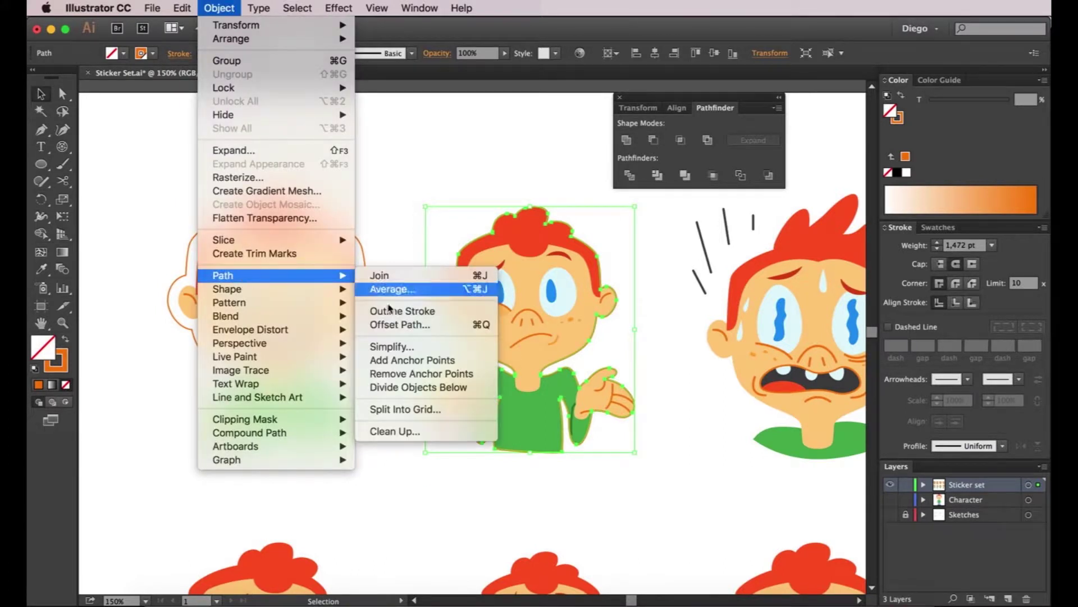
{"action": "left_click", "coordinate": [393, 324]}
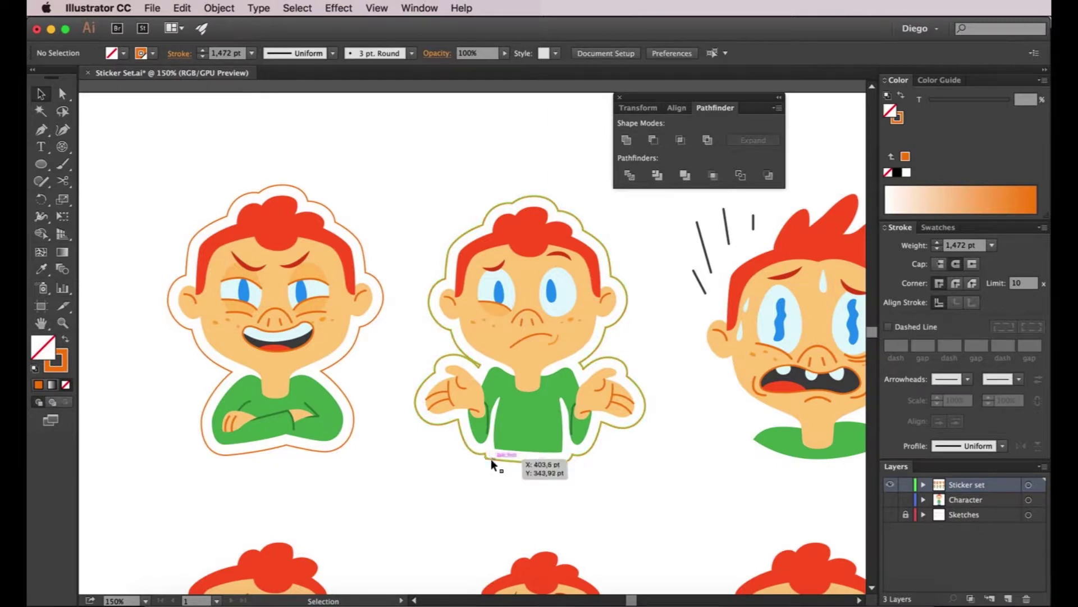
Step: Smooth the outline below the shrugging character's shirt by deleting the anchor points that form the notches under both sleeves
{"action": "scroll", "coordinate": [491, 456], "scroll_direction": "up", "scroll_amount": 5}
{"action": "scroll", "coordinate": [573, 472], "scroll_direction": "down", "scroll_amount": 1}
{"action": "left_click_drag", "start_coordinate": [556, 478], "coordinate": [360, 479]}
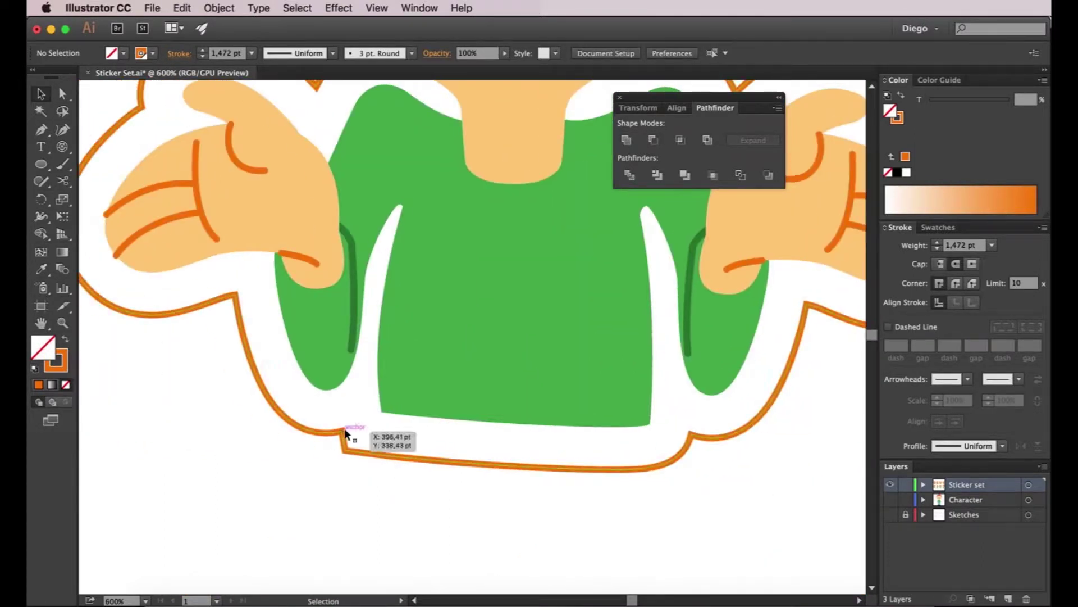
{"action": "key", "text": "a"}
{"action": "left_click", "coordinate": [694, 436]}
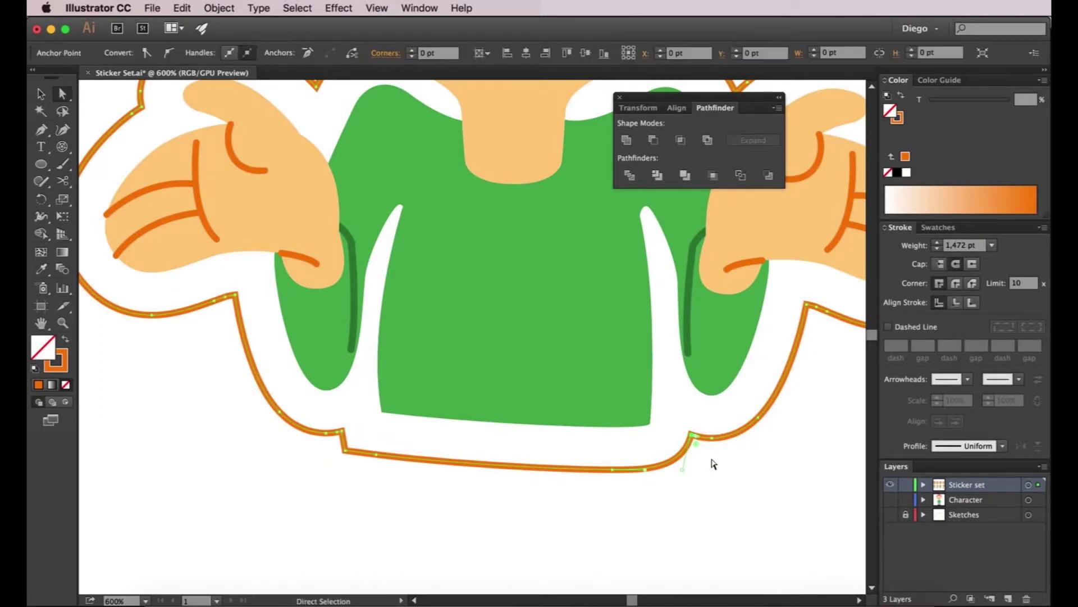
{"action": "left_click", "coordinate": [41, 129]}
{"action": "left_click", "coordinate": [696, 436]}
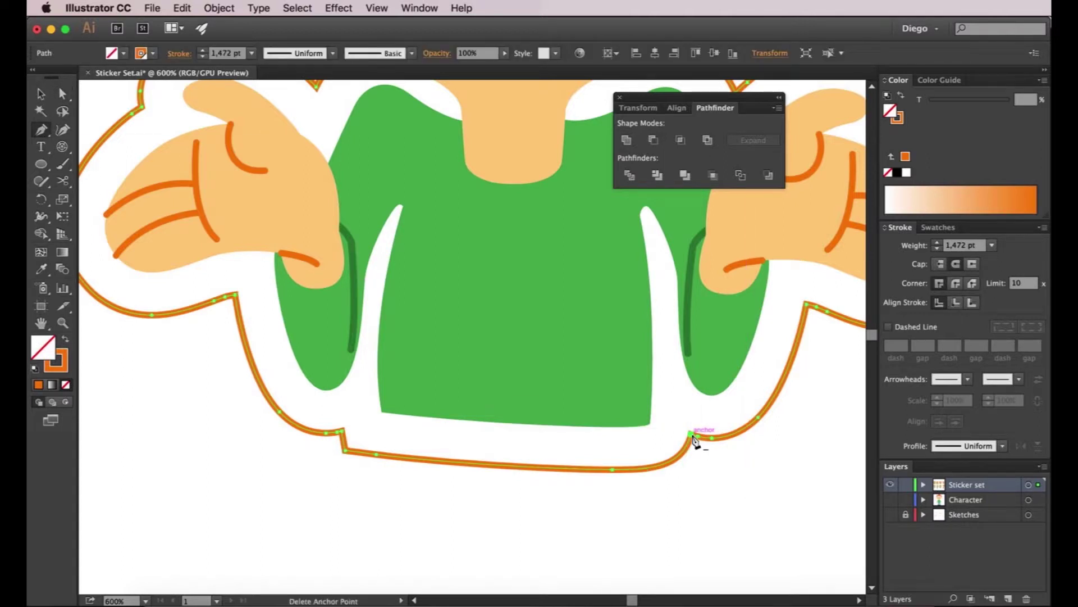
{"action": "left_click", "coordinate": [692, 435]}
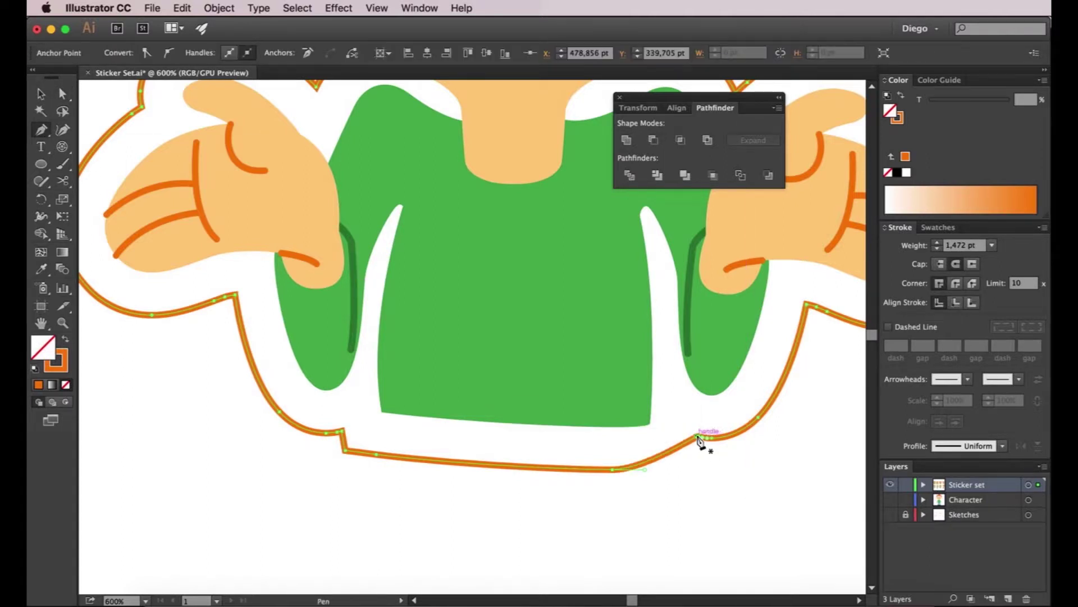
{"action": "left_click", "coordinate": [701, 439]}
{"action": "left_click", "coordinate": [697, 437]}
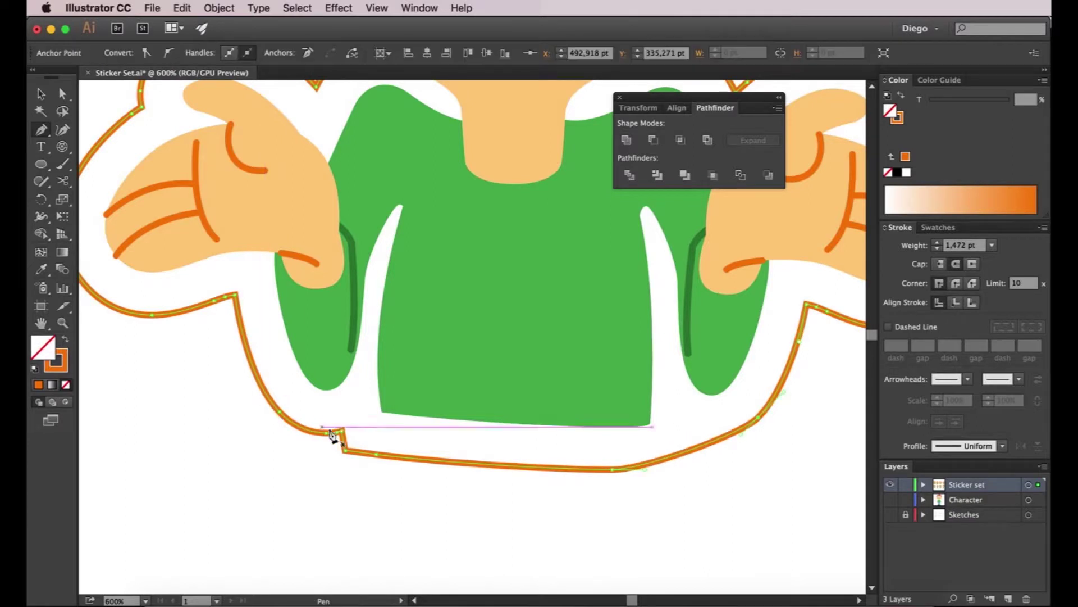
{"action": "left_click", "coordinate": [340, 437]}
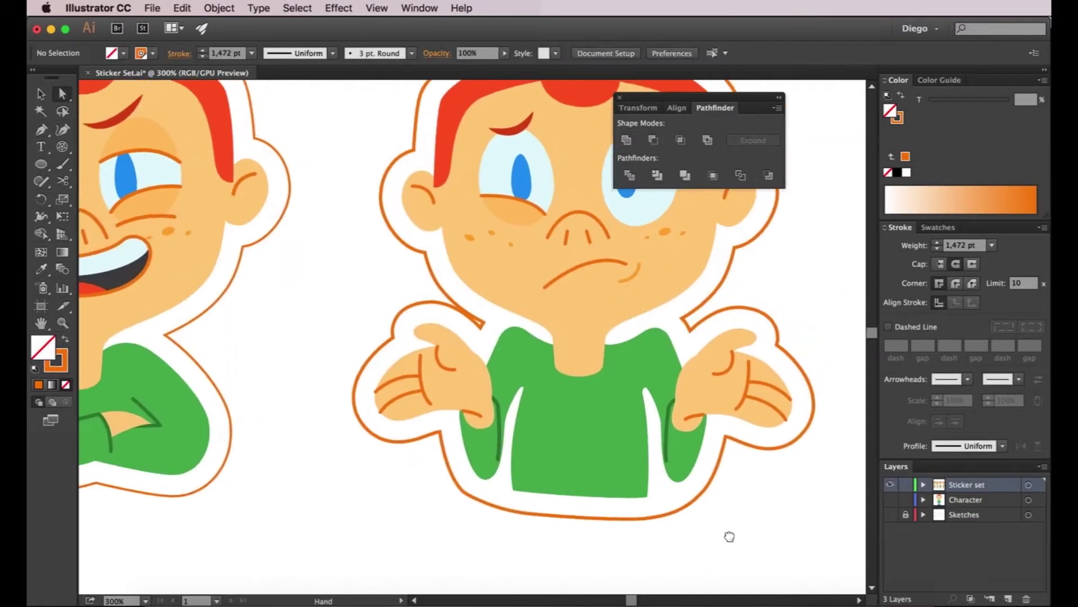
Step: Clean up the spiky notch in the outline between the shrugging character's chin and raised hand
{"action": "scroll", "coordinate": [458, 349], "scroll_direction": "up", "scroll_amount": 5}
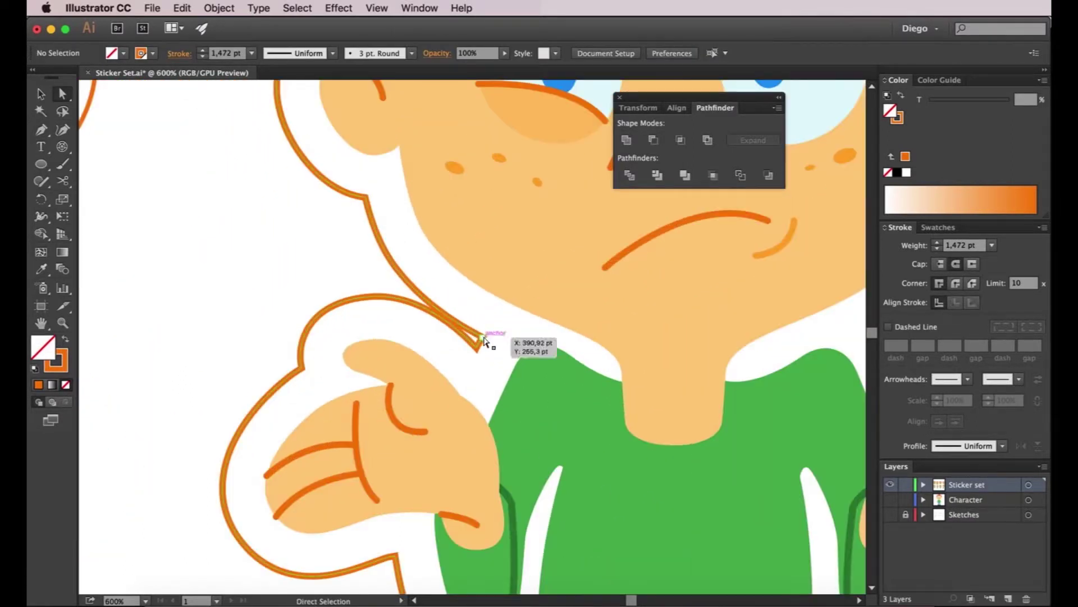
{"action": "left_click_drag", "start_coordinate": [482, 339], "coordinate": [436, 310]}
{"action": "left_click", "coordinate": [442, 331]}
{"action": "scroll", "coordinate": [456, 331], "scroll_direction": "down", "scroll_amount": 1}
{"action": "left_click", "coordinate": [451, 325]}
{"action": "left_click", "coordinate": [462, 361]}
Step: Expand the fill and stroke of the three motion lines on the right side of the panicked character's head
{"action": "scroll", "coordinate": [462, 361], "scroll_direction": "down", "scroll_amount": 2}
{"action": "left_click_drag", "start_coordinate": [728, 506], "coordinate": [371, 553]}
{"action": "key", "text": "super+minus"}
{"action": "key", "text": "v"}
{"action": "left_click", "coordinate": [572, 344]}
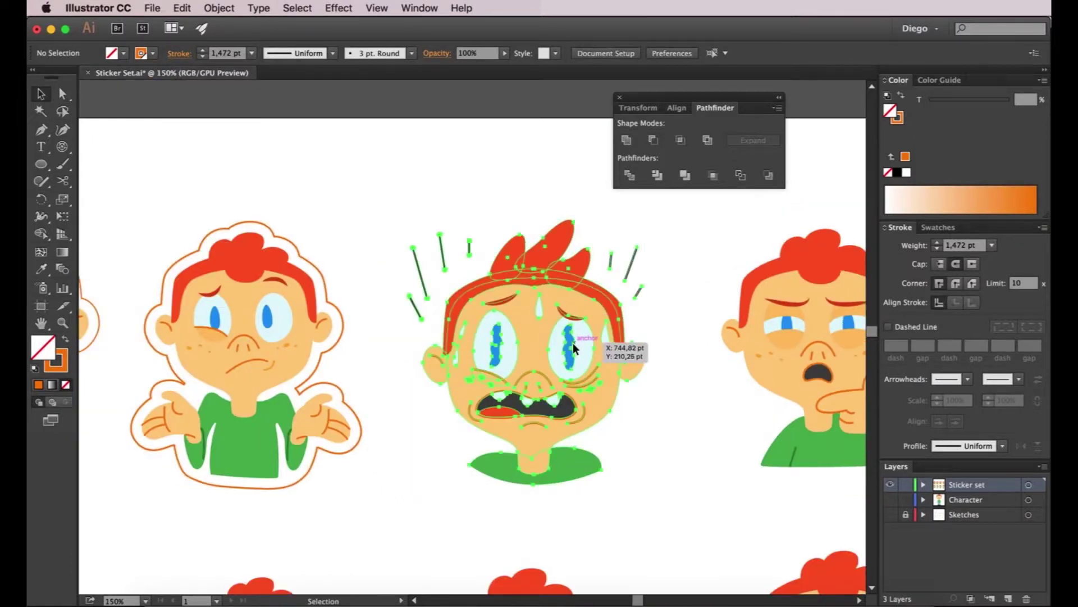
{"action": "double_click", "coordinate": [555, 245]}
{"action": "key", "text": "a"}
{"action": "left_click_drag", "start_coordinate": [605, 223], "coordinate": [653, 294]}
{"action": "left_click", "coordinate": [222, 8]}
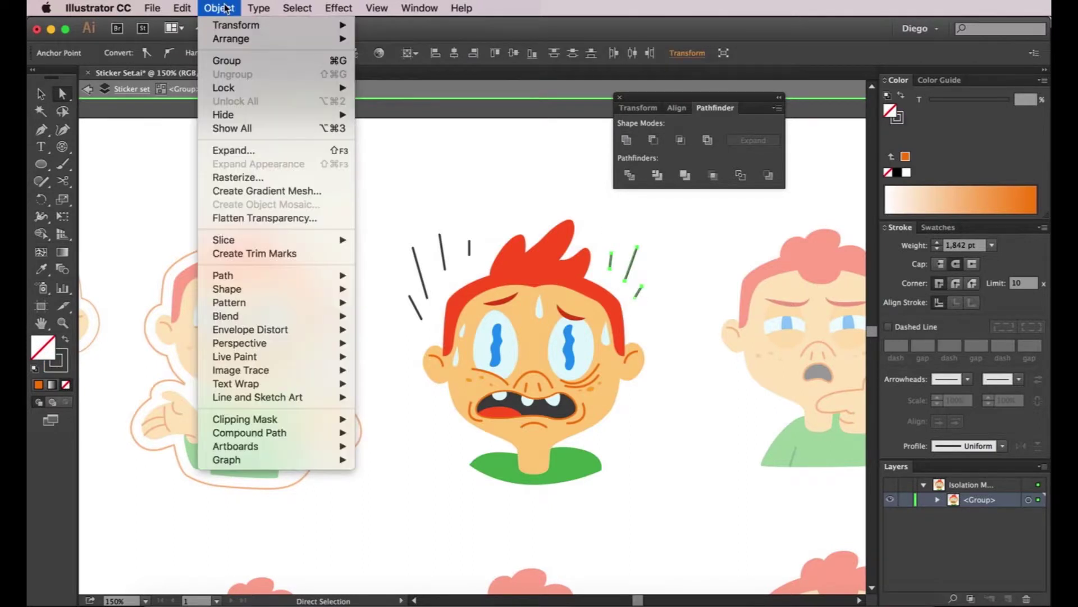
{"action": "left_click", "coordinate": [226, 150]}
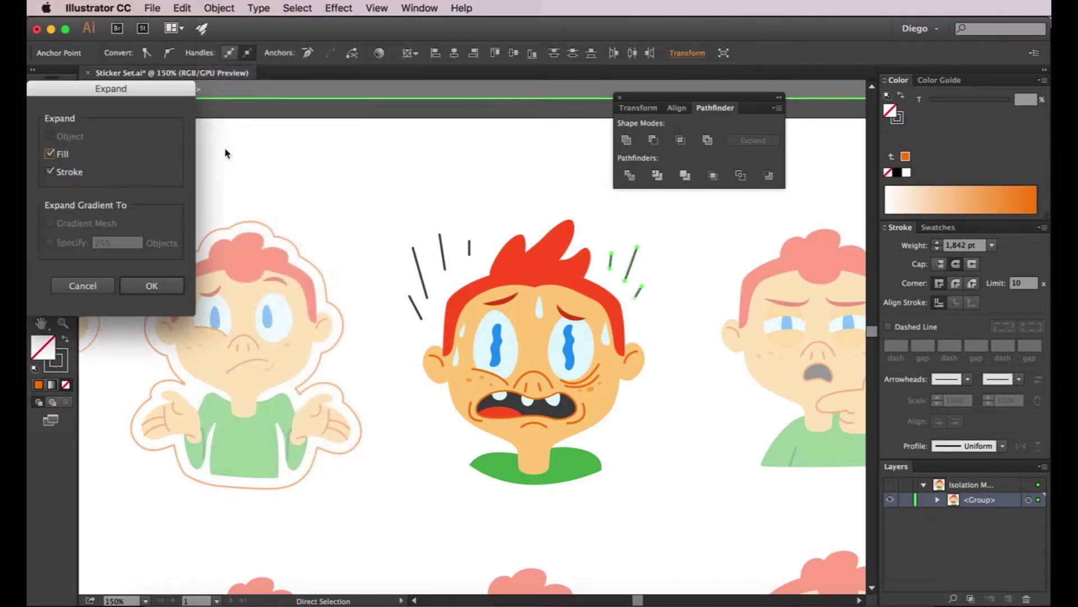
{"action": "left_click_drag", "start_coordinate": [125, 89], "coordinate": [327, 131]}
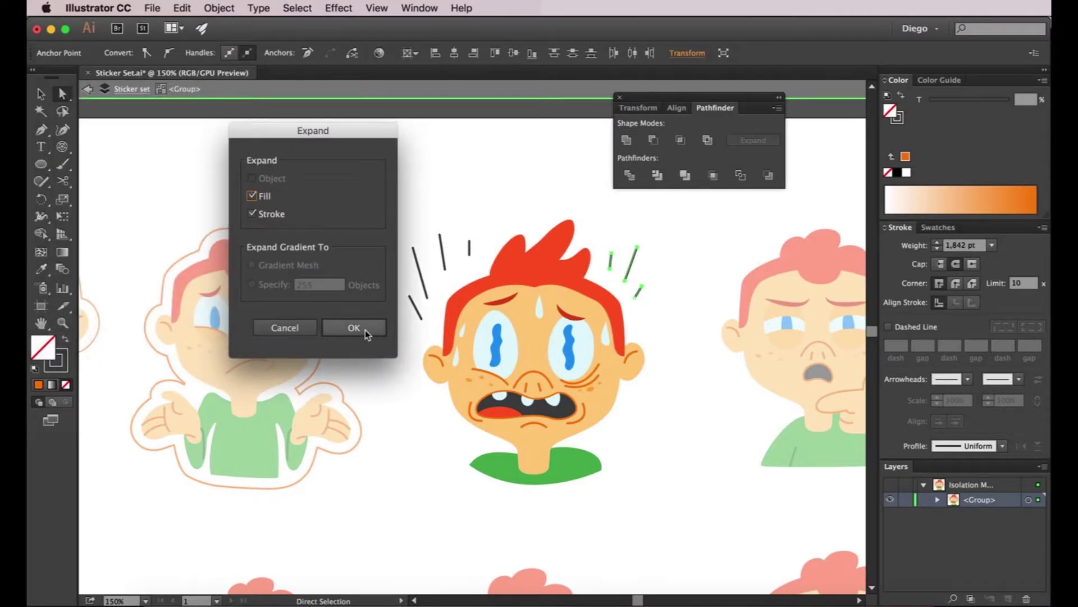
{"action": "left_click", "coordinate": [354, 328]}
Step: Examine the expanded motion lines beside the panicked character's hair up close and leave the group's isolation
{"action": "scroll", "coordinate": [629, 262], "scroll_direction": "up", "scroll_amount": 3}
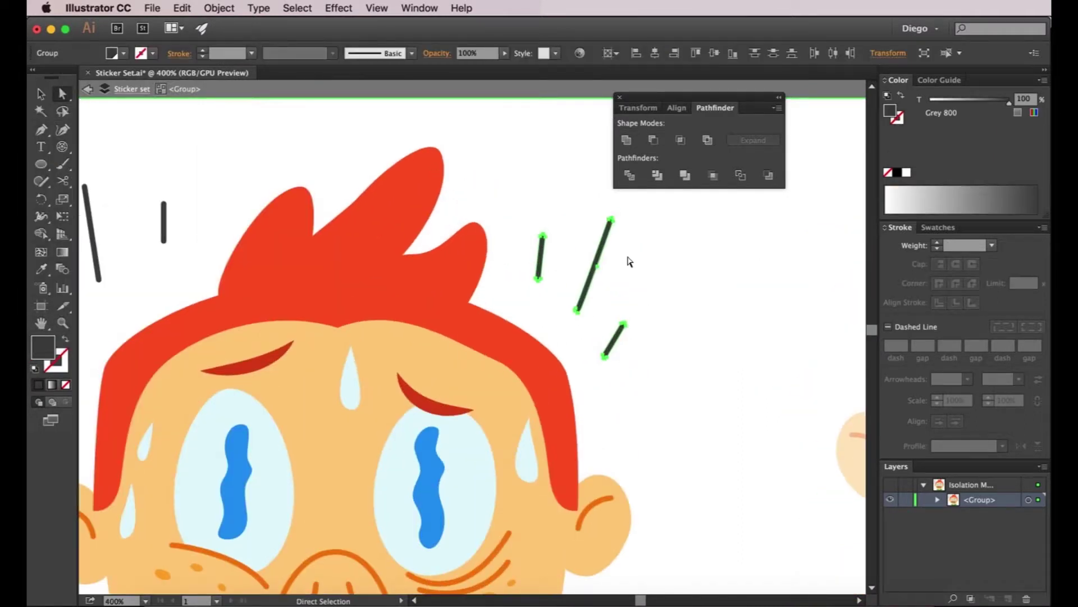
{"action": "left_click", "coordinate": [614, 246]}
{"action": "scroll", "coordinate": [601, 239], "scroll_direction": "up", "scroll_amount": 2}
{"action": "left_click", "coordinate": [597, 235]}
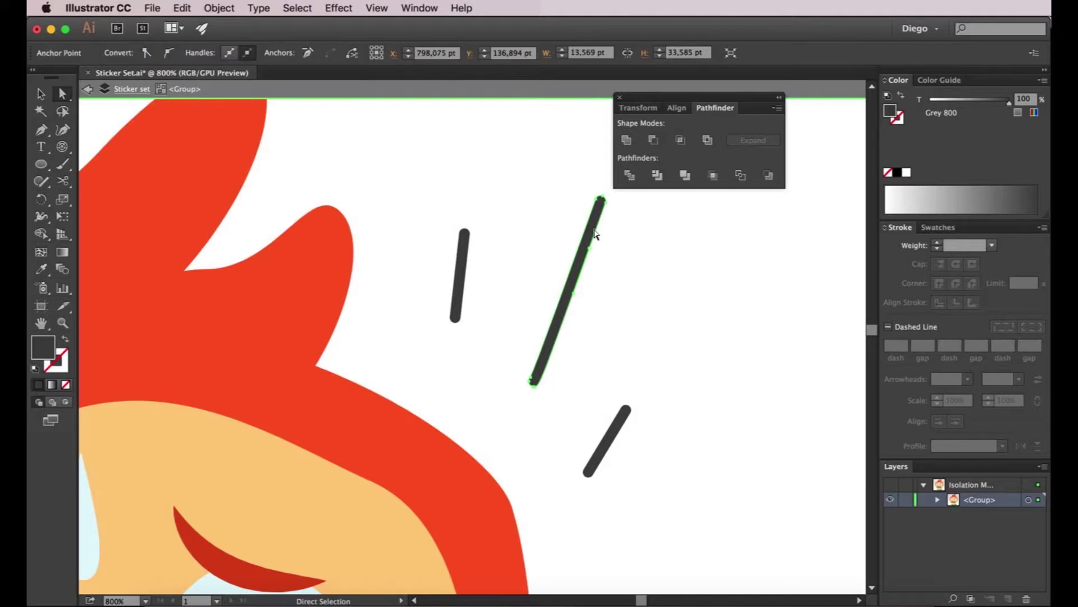
{"action": "left_click", "coordinate": [648, 296]}
{"action": "scroll", "coordinate": [647, 296], "scroll_direction": "down", "scroll_amount": 4}
{"action": "key", "text": "v"}
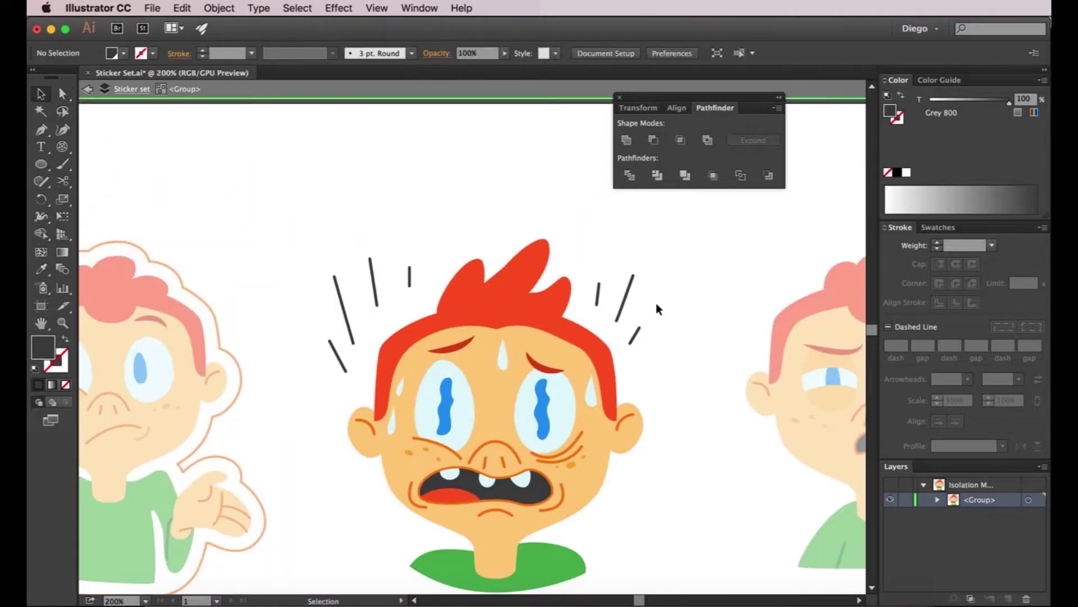
{"action": "double_click", "coordinate": [720, 295]}
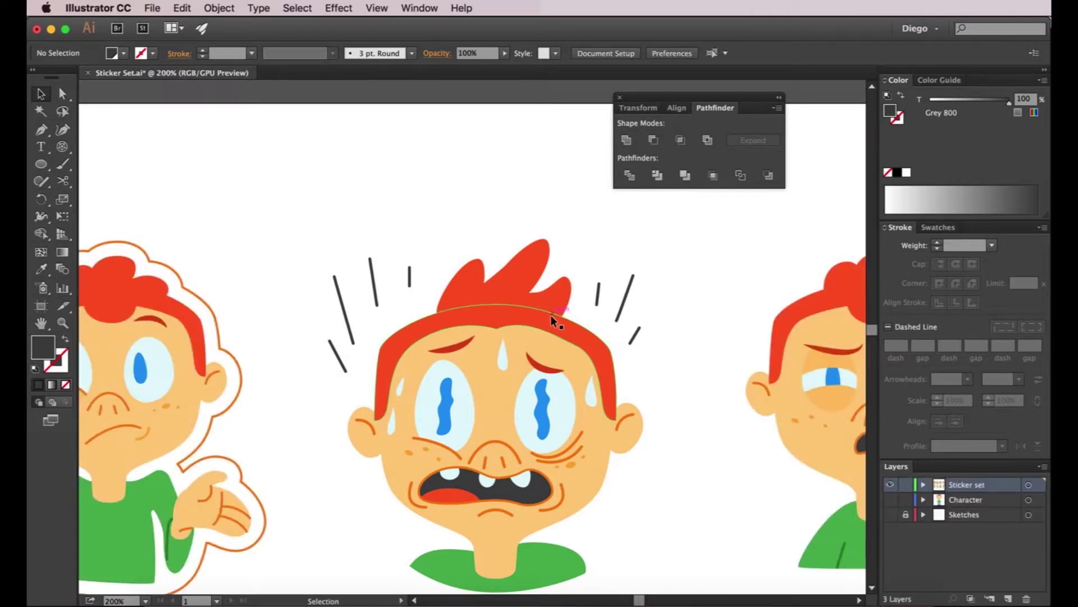
Step: Duplicate the panicked character in place and unite the copy into a single silhouette
{"action": "left_click", "coordinate": [551, 316]}
{"action": "key", "text": "super+c"}
{"action": "left_click", "coordinate": [705, 320]}
{"action": "key", "text": "super+b"}
{"action": "key", "text": "super+4"}
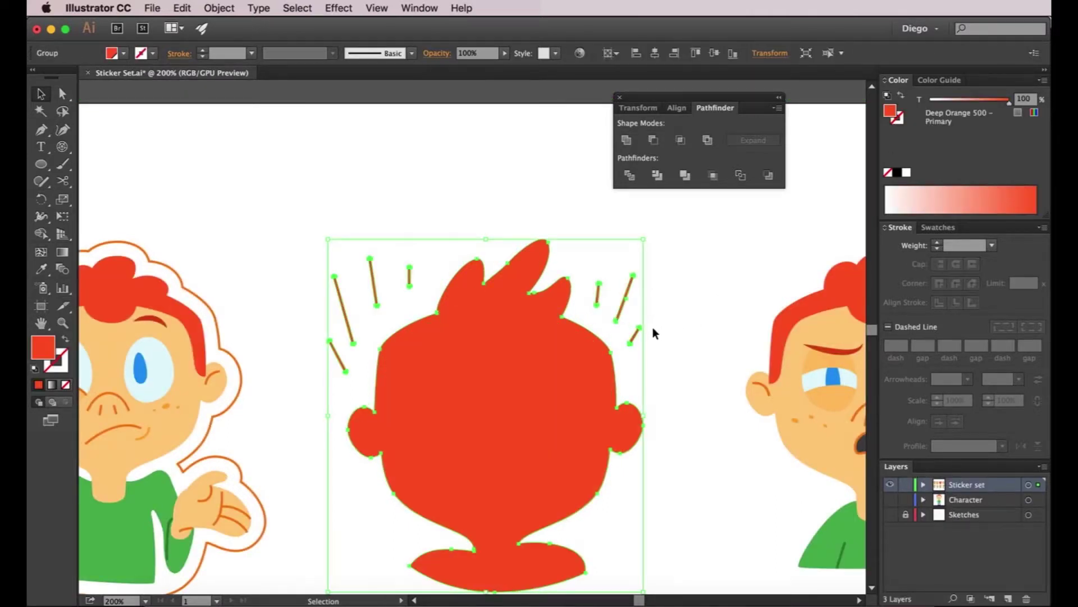
Step: Offset the panicked character's silhouette path outward and swap its fill for a stroke
{"action": "left_click", "coordinate": [223, 8]}
{"action": "mouse_move", "coordinate": [262, 275]}
{"action": "left_click", "coordinate": [400, 324]}
{"action": "left_click", "coordinate": [782, 401]}
{"action": "key", "text": "shift+x"}
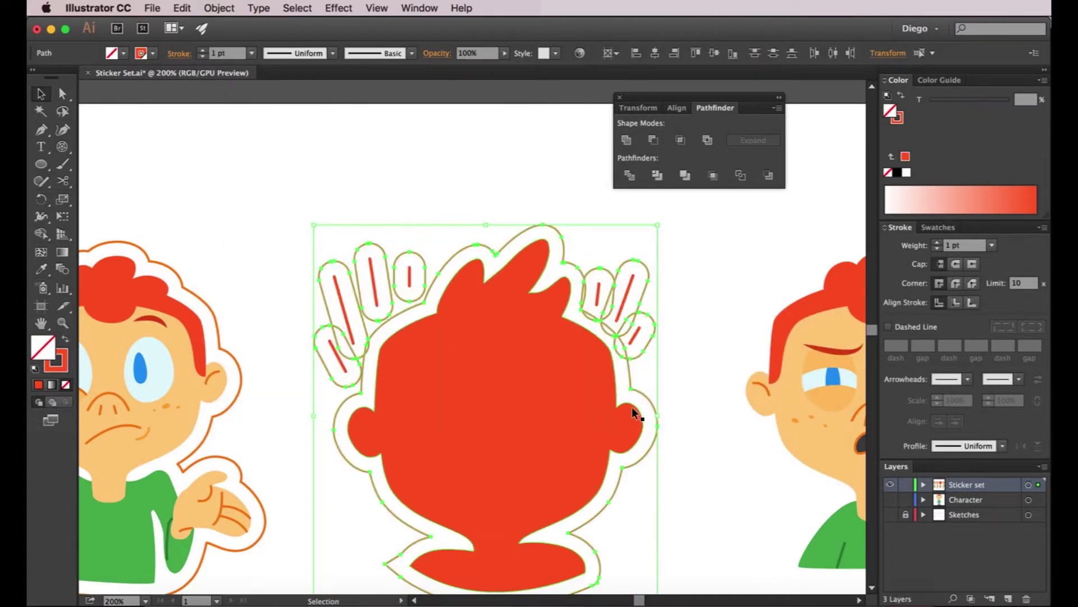
Step: Delete the panicked character's inner silhouette and unite the overlapping offset outlines of the head and motion lines
{"action": "left_click", "coordinate": [595, 344]}
{"action": "key", "text": "Delete"}
{"action": "left_click", "coordinate": [634, 359]}
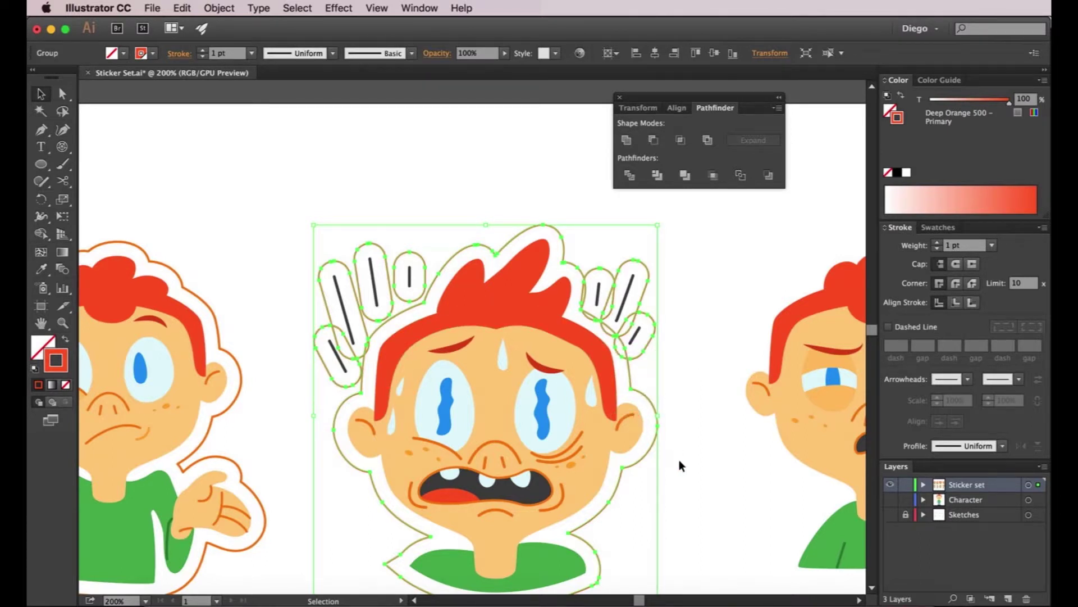
{"action": "left_click", "coordinate": [627, 141]}
{"action": "left_click", "coordinate": [702, 322]}
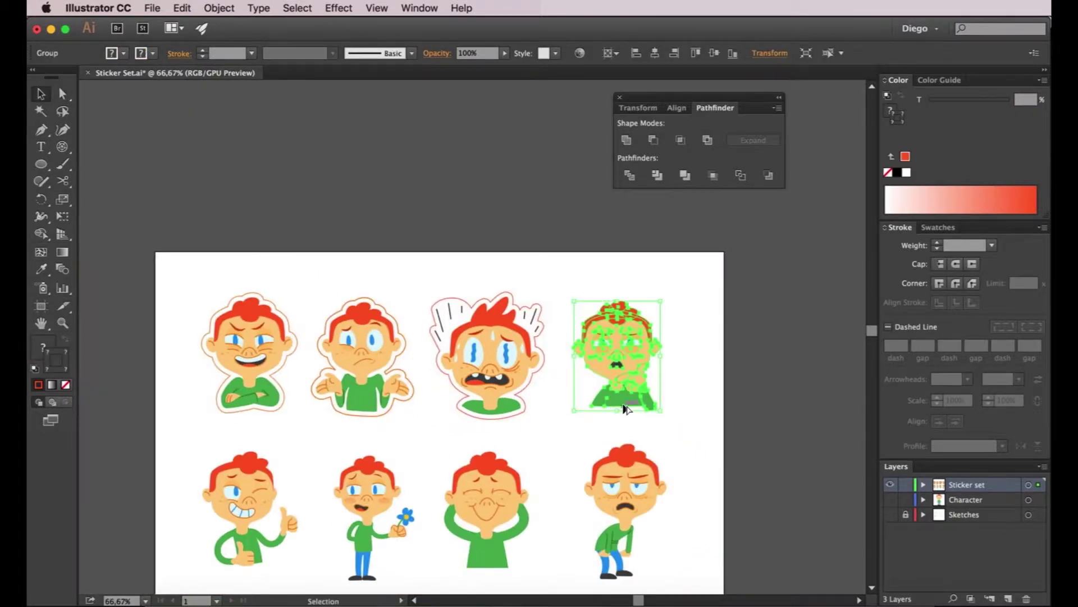
Step: Unite a copy of the thinking character into a silhouette and offset it outward as a stroked cut outline
{"action": "scroll", "coordinate": [624, 405], "scroll_direction": "up", "scroll_amount": 1}
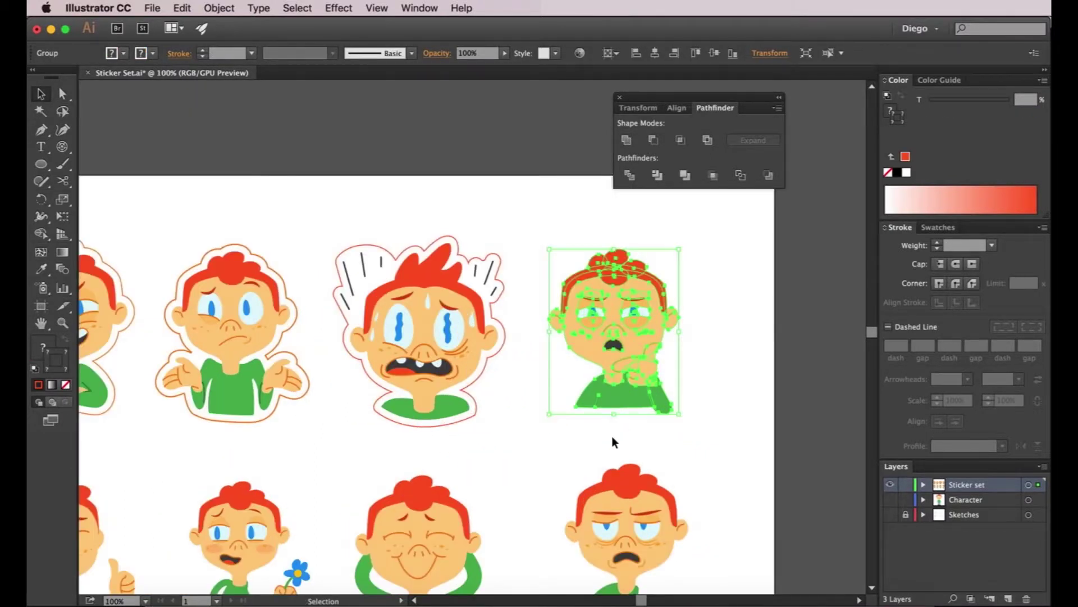
{"action": "left_click", "coordinate": [626, 140]}
{"action": "key", "text": "shift+x"}
{"action": "left_click", "coordinate": [226, 8]}
{"action": "left_click", "coordinate": [776, 407]}
{"action": "key", "text": "i"}
{"action": "left_click", "coordinate": [503, 284]}
{"action": "key", "text": "a"}
{"action": "left_click", "coordinate": [573, 278]}
{"action": "left_click", "coordinate": [706, 330]}
{"action": "key", "text": "v"}
{"action": "scroll", "coordinate": [734, 401], "scroll_direction": "down", "scroll_amount": 1}
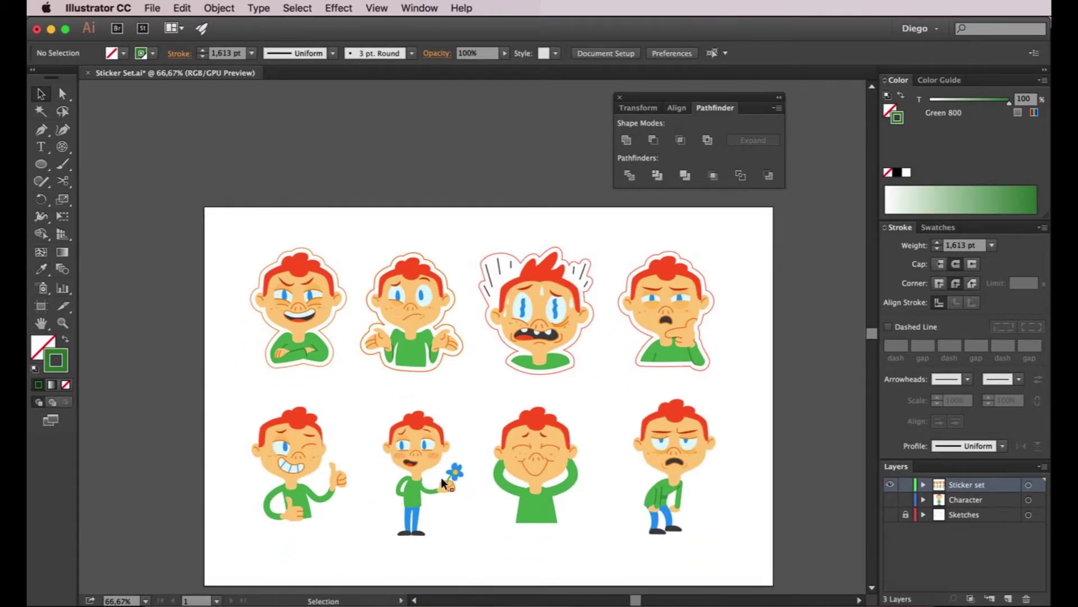
Step: Smooth the notch in the outline beside the thinking character's raised hand by deleting the extra anchor points
{"action": "scroll", "coordinate": [651, 362], "scroll_direction": "up", "scroll_amount": 10}
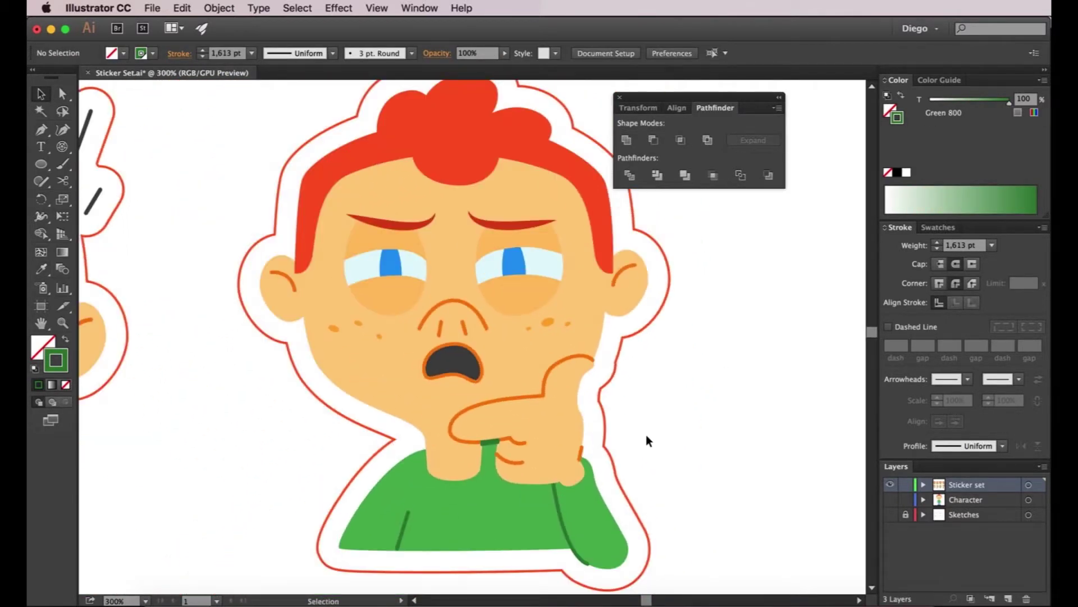
{"action": "left_click_drag", "start_coordinate": [641, 402], "coordinate": [597, 391]}
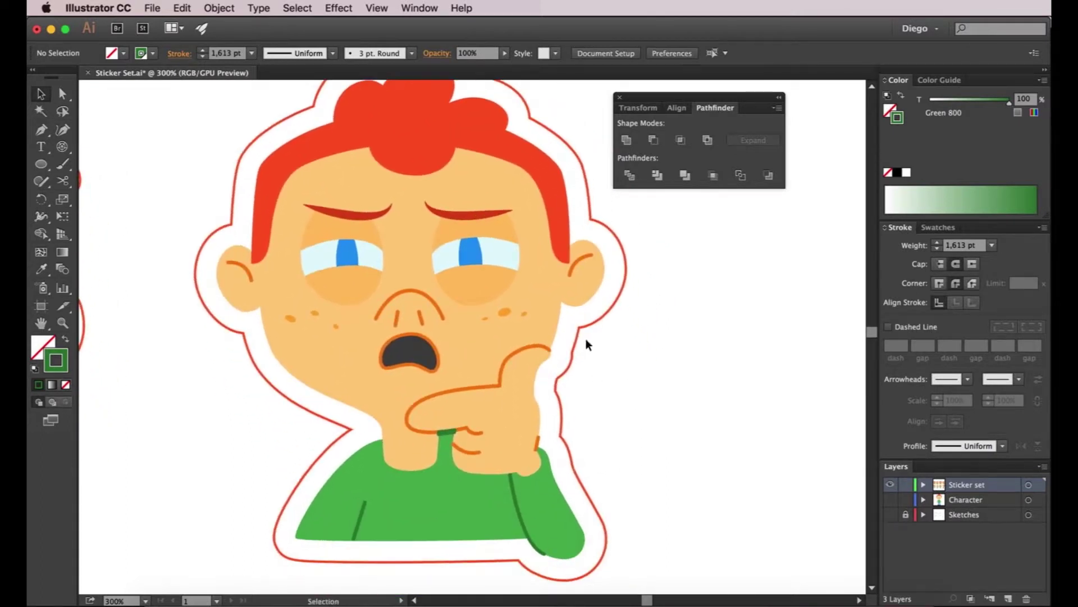
{"action": "scroll", "coordinate": [574, 359], "scroll_direction": "up", "scroll_amount": 1}
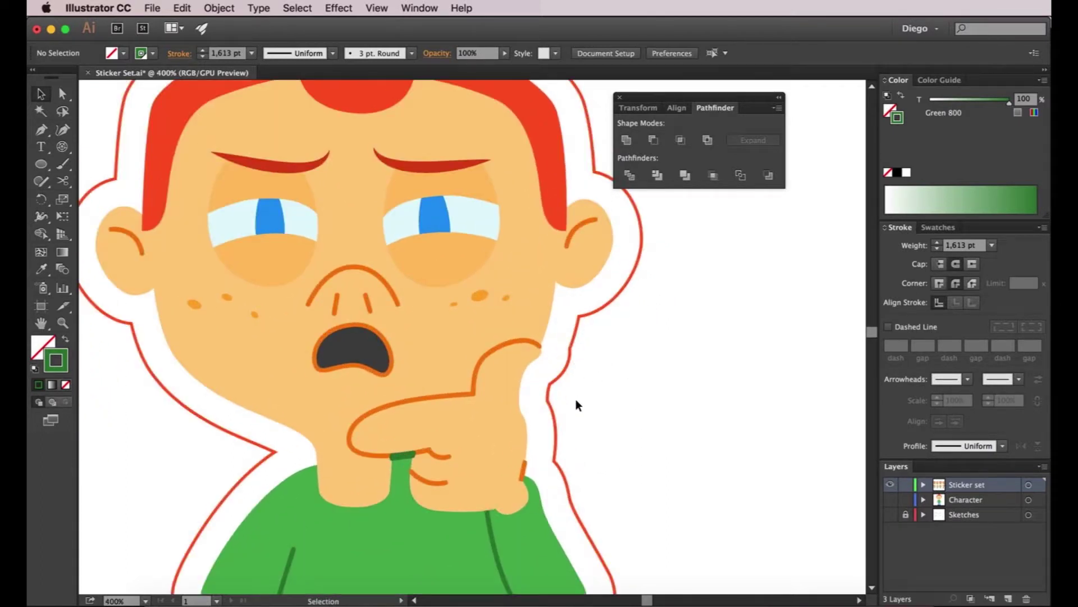
{"action": "left_click_drag", "start_coordinate": [583, 413], "coordinate": [580, 392]}
{"action": "key", "text": "a"}
{"action": "left_click", "coordinate": [569, 332]}
{"action": "key", "text": "p"}
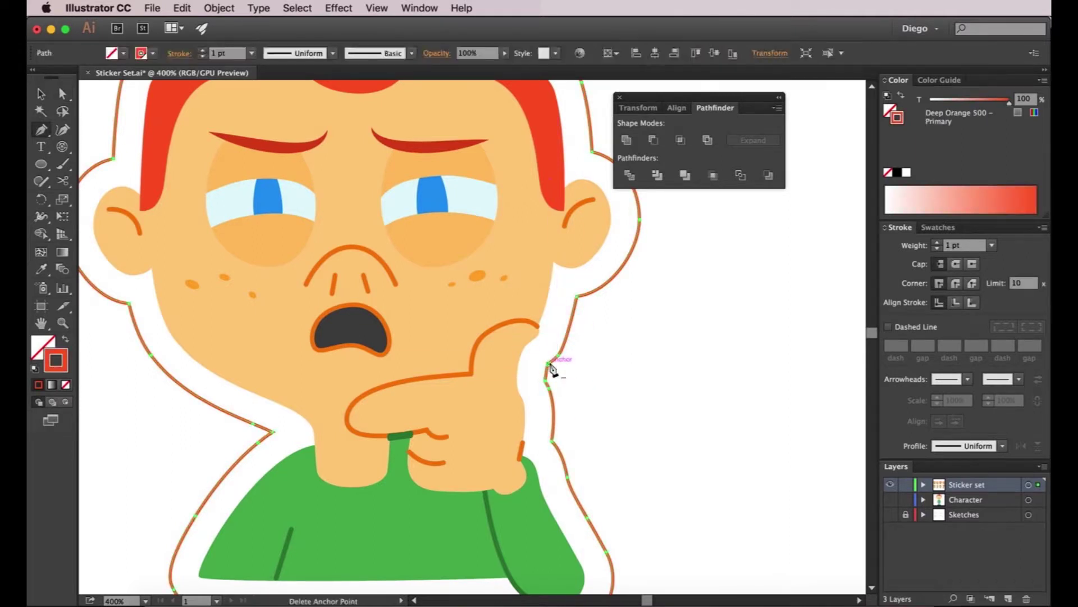
{"action": "key", "text": "a"}
{"action": "left_click", "coordinate": [558, 356]}
{"action": "key", "text": "p"}
{"action": "left_click", "coordinate": [558, 356]}
{"action": "key", "text": "a"}
{"action": "left_click", "coordinate": [612, 370]}
{"action": "scroll", "coordinate": [618, 373], "scroll_direction": "down", "scroll_amount": 2}
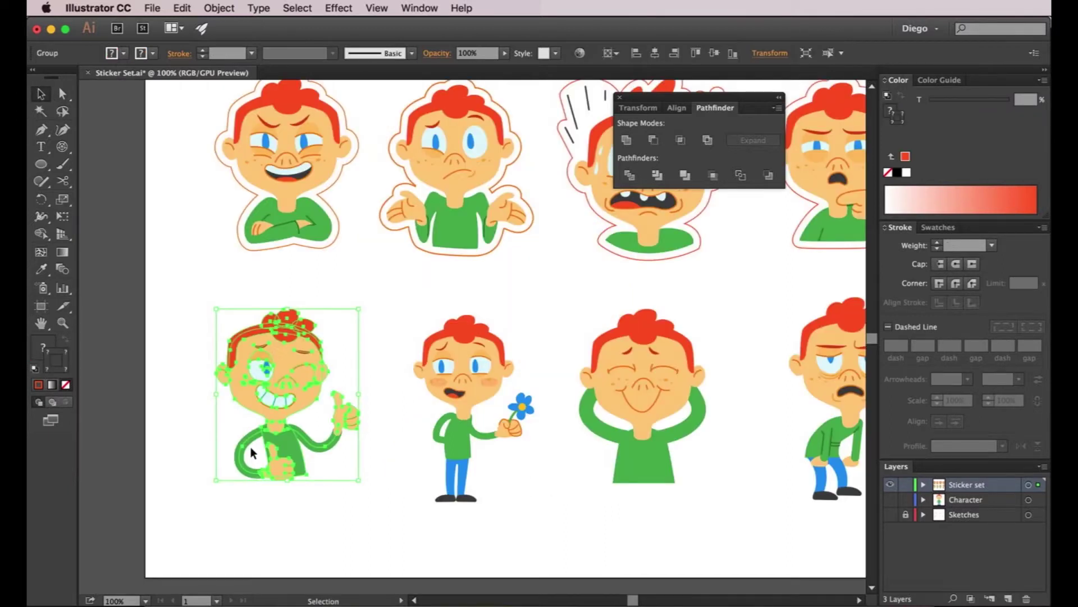
{"action": "key", "text": "a"}
{"action": "left_click", "coordinate": [250, 448]}
{"action": "left_click", "coordinate": [242, 446]}
{"action": "left_click", "coordinate": [368, 474]}
{"action": "key", "text": "v"}
{"action": "left_click_drag", "start_coordinate": [202, 305], "coordinate": [362, 483]}
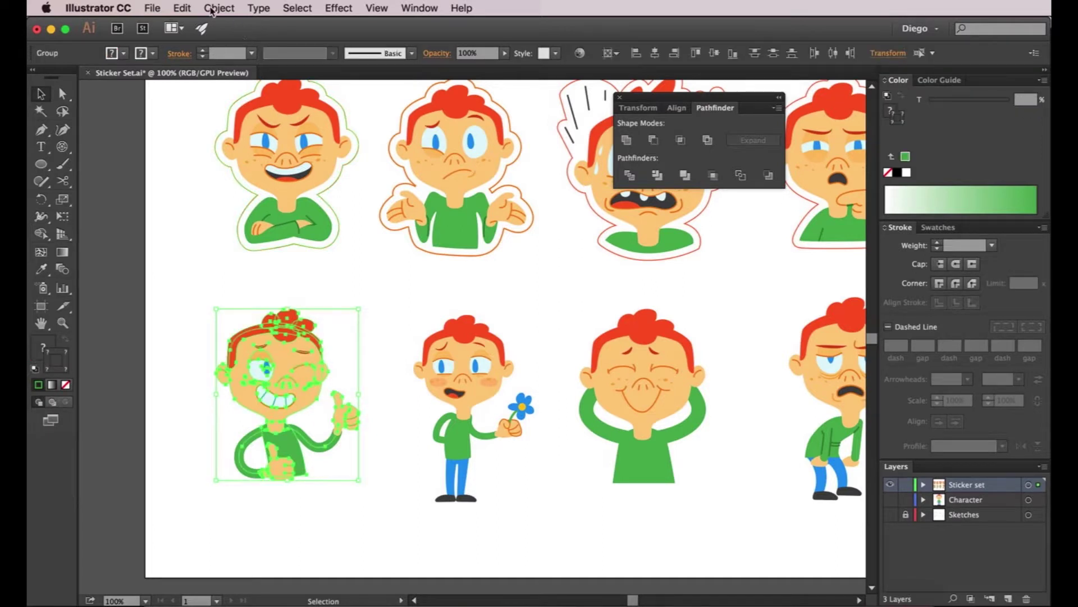
Step: Expand the fill and stroke of both green arms of the winking thumbs-up character
{"action": "key", "text": "a"}
{"action": "left_click", "coordinate": [316, 430]}
{"action": "left_click", "coordinate": [325, 446]}
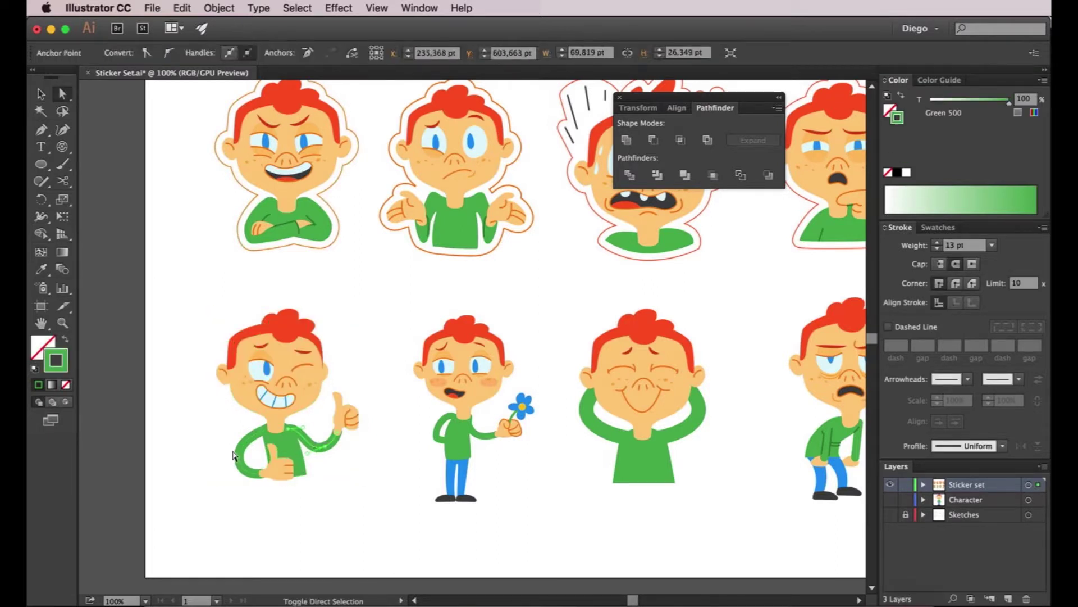
{"action": "left_click", "coordinate": [239, 458]}
{"action": "left_click", "coordinate": [218, 8]}
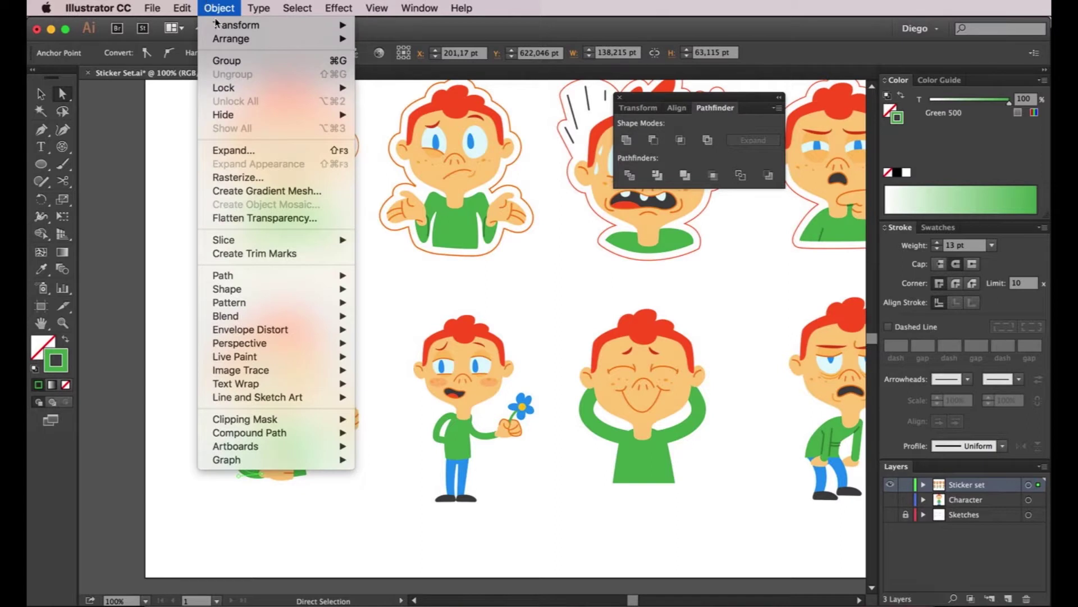
{"action": "left_click", "coordinate": [235, 150]}
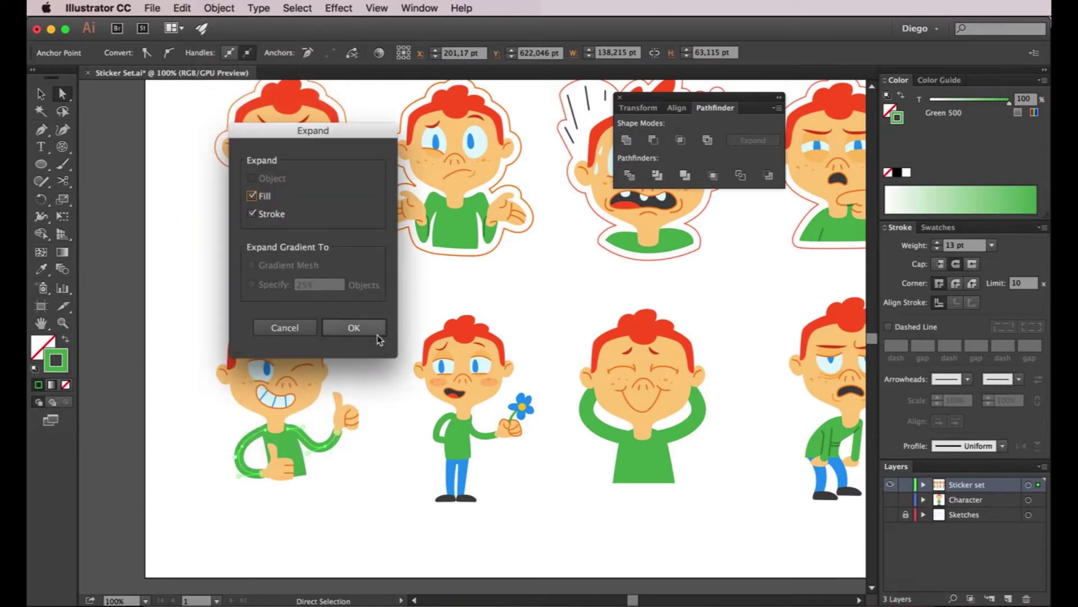
{"action": "left_click", "coordinate": [353, 328]}
Step: Create an offset cut outline around the whole winking thumbs-up character from a united copy
{"action": "key", "text": "v"}
{"action": "left_click", "coordinate": [396, 498]}
{"action": "left_click_drag", "start_coordinate": [196, 305], "coordinate": [376, 501]}
{"action": "key", "text": "a"}
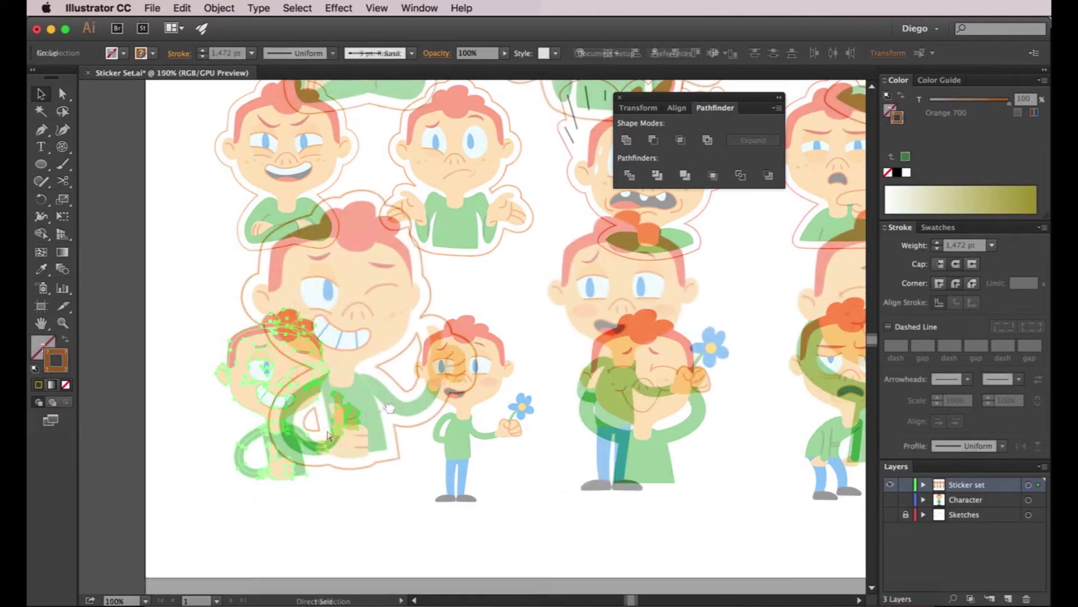
Step: Delete the leftover inner outline paths inside the winking character's bent arm and between the chin and raised hand
{"action": "mouse_move", "coordinate": [318, 413]}
{"action": "left_mouse_down"}
{"action": "mouse_move", "coordinate": [310, 425]}
{"action": "mouse_move", "coordinate": [323, 428]}
{"action": "left_mouse_up"}
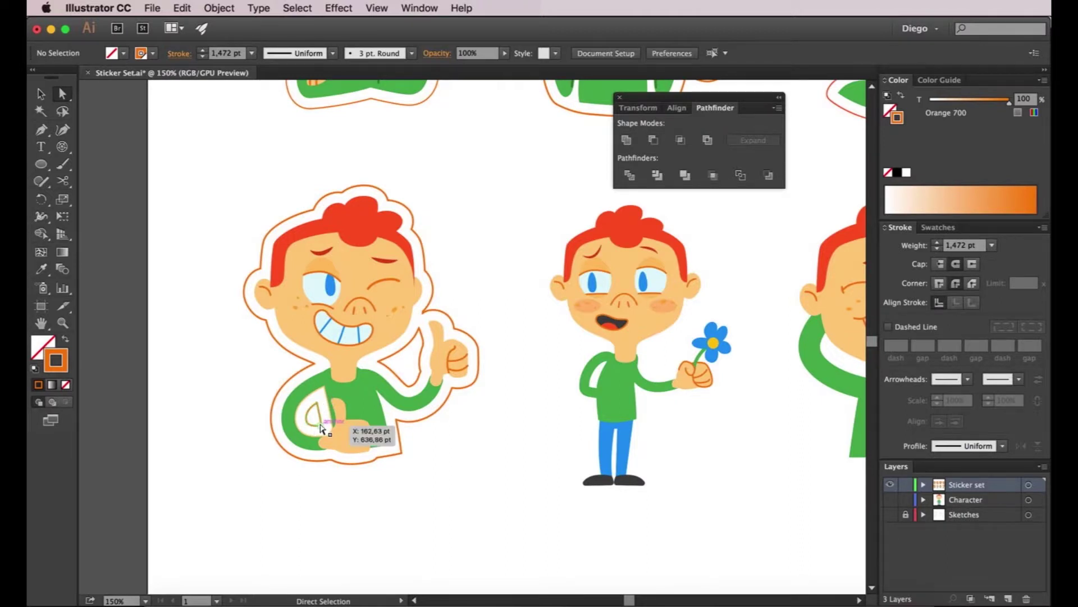
{"action": "left_click", "coordinate": [317, 404]}
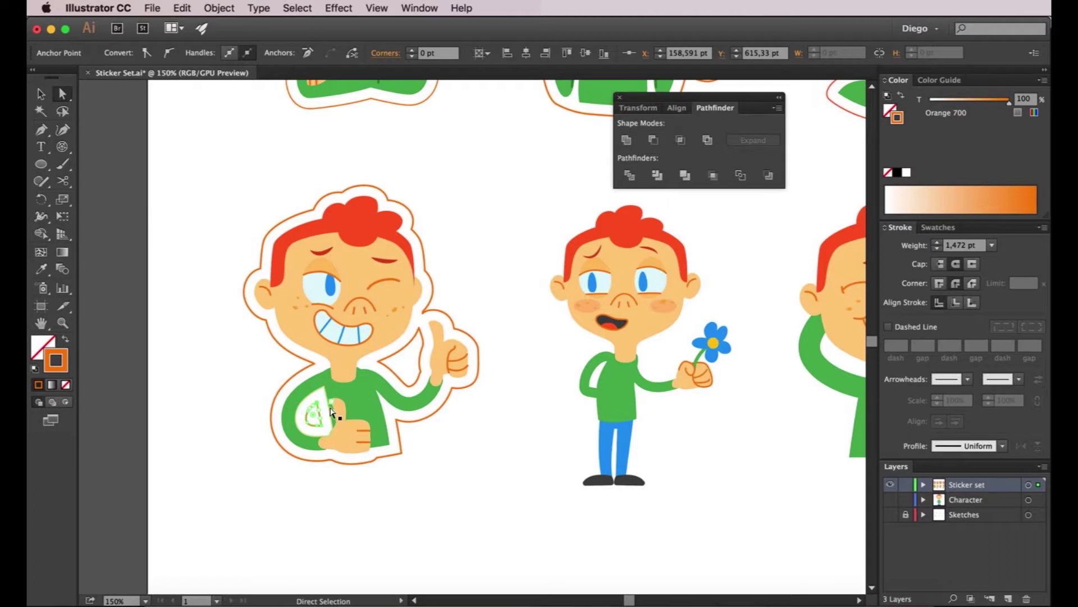
{"action": "left_click_drag", "start_coordinate": [318, 414], "coordinate": [318, 408]}
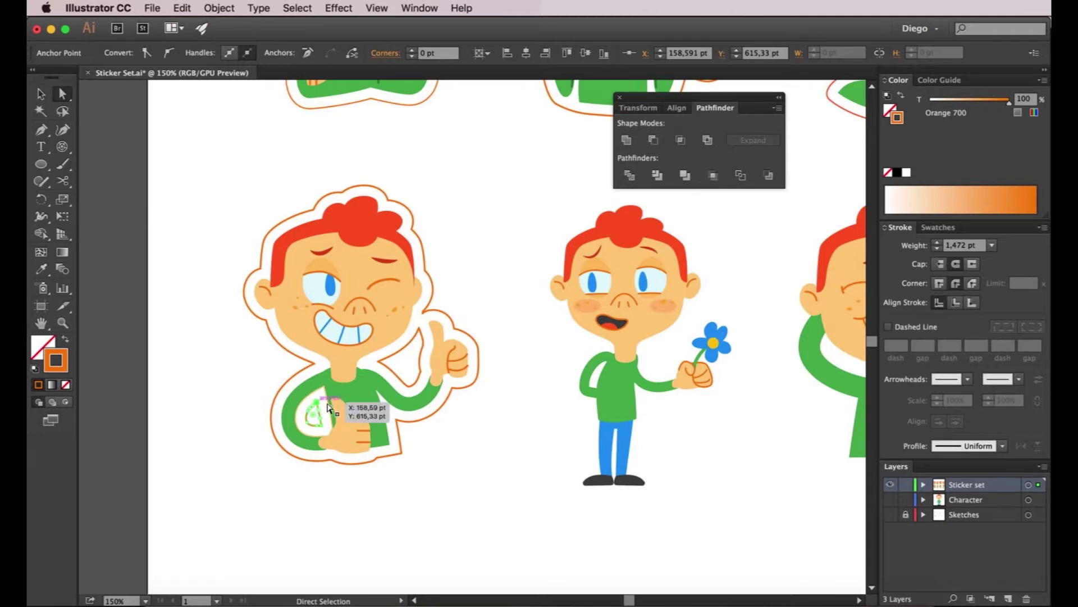
{"action": "key", "text": "Delete"}
{"action": "key", "text": "Delete"}
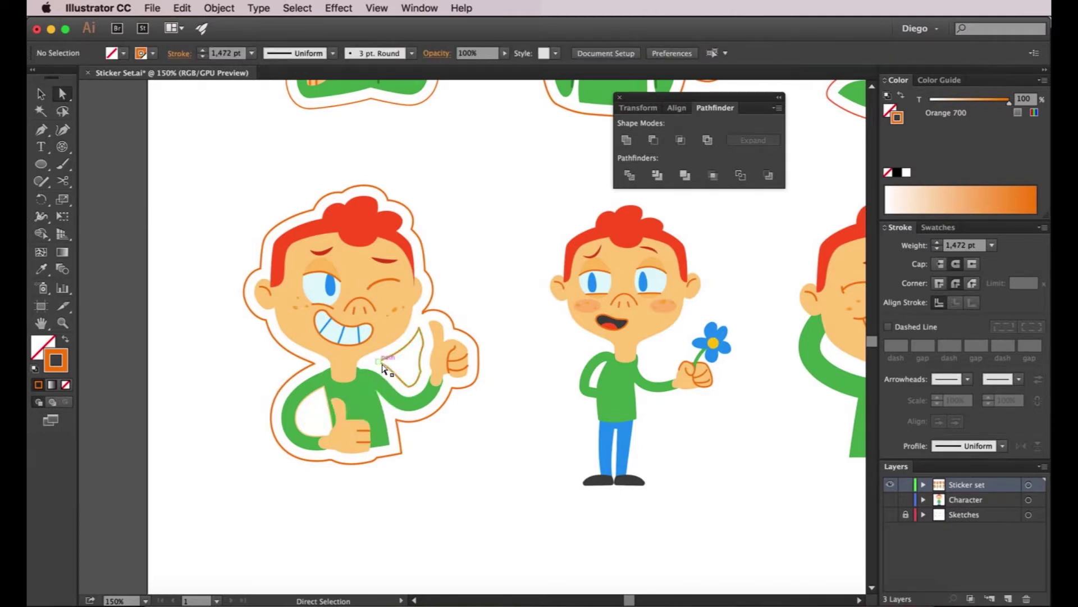
{"action": "left_click", "coordinate": [383, 364]}
{"action": "key", "text": "Delete"}
Step: Delete the skin-coloured leftover contour lining the gap inside the winking character's bent arm
{"action": "scroll", "coordinate": [318, 398], "scroll_direction": "up", "scroll_amount": 2}
{"action": "scroll", "coordinate": [310, 395], "scroll_direction": "up", "scroll_amount": 2}
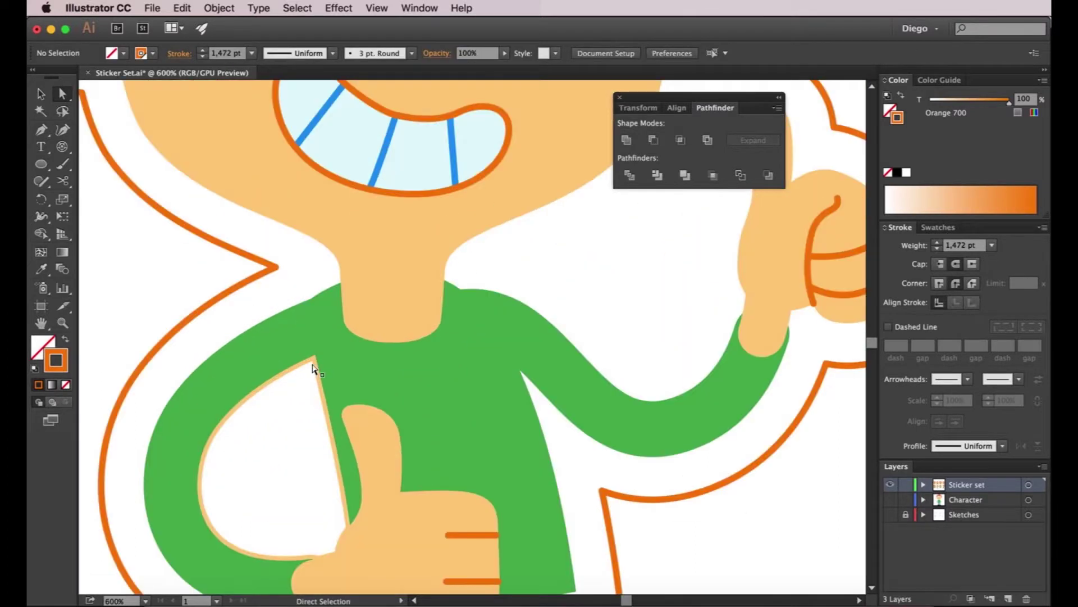
{"action": "left_click", "coordinate": [314, 364]}
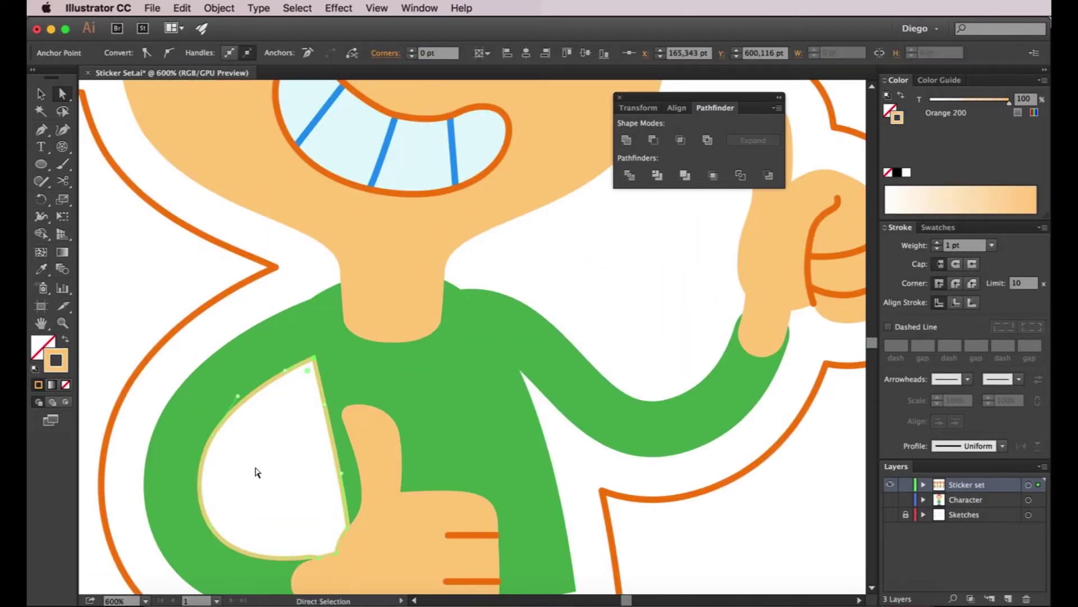
{"action": "key", "text": "Delete"}
{"action": "key", "text": "Delete"}
{"action": "scroll", "coordinate": [259, 471], "scroll_direction": "down", "scroll_amount": 6}
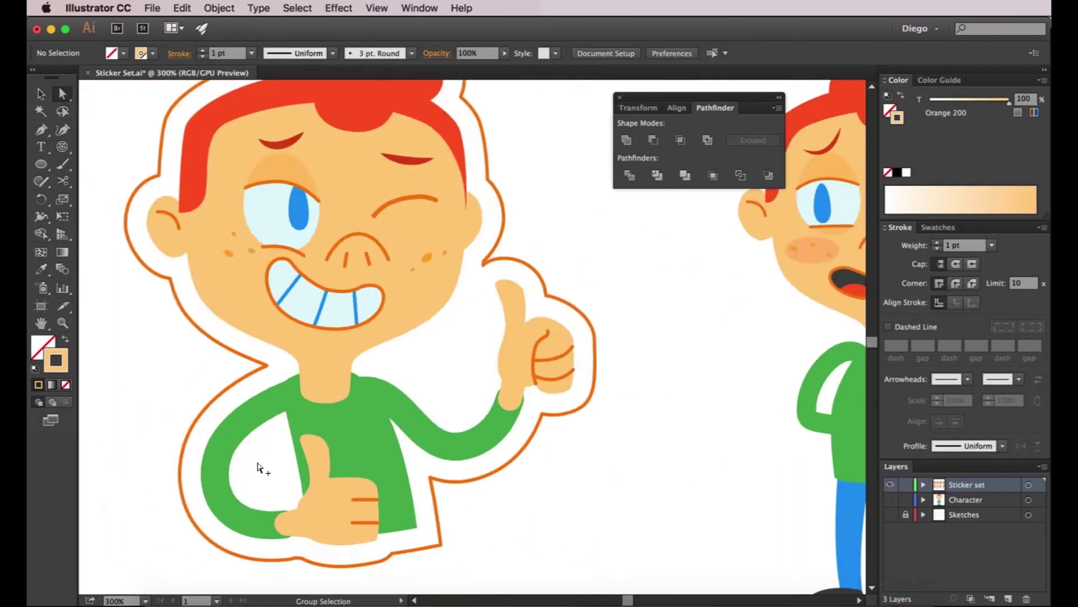
Step: Delete the surplus anchor points at the notch in the winking character's cut outline, below the wrist of the lower hand
{"action": "scroll", "coordinate": [266, 503], "scroll_direction": "up", "scroll_amount": 3}
{"action": "scroll", "coordinate": [260, 499], "scroll_direction": "up", "scroll_amount": 2}
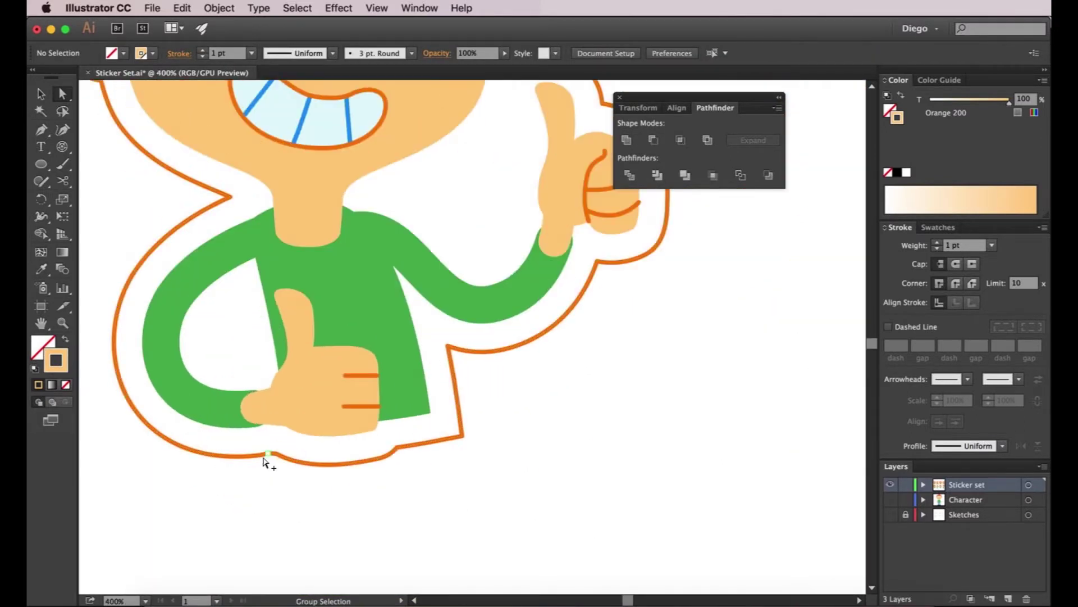
{"action": "scroll", "coordinate": [272, 465], "scroll_direction": "up", "scroll_amount": 1}
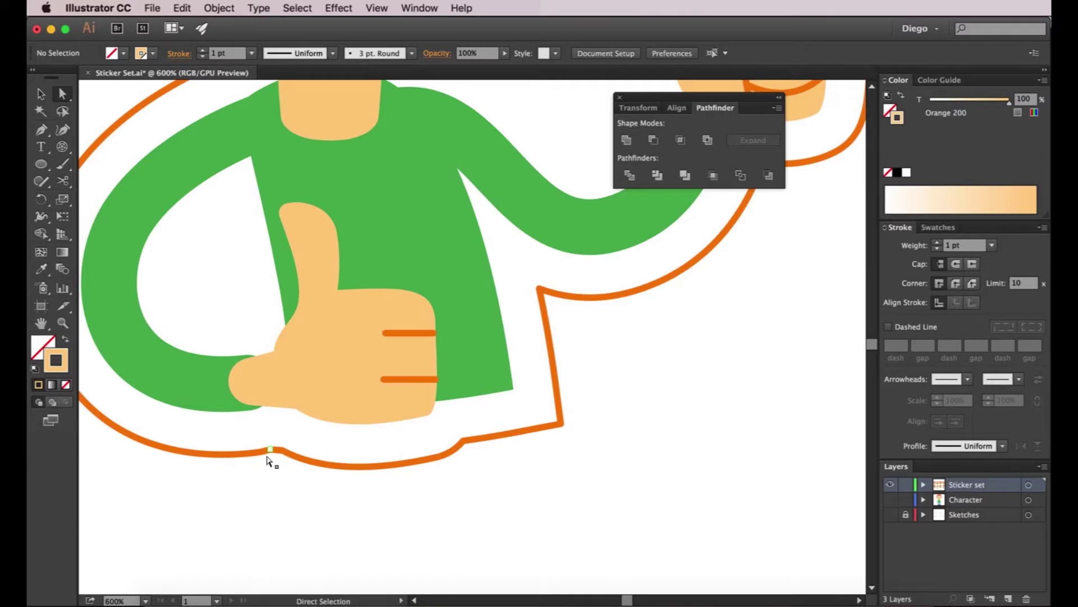
{"action": "left_click", "coordinate": [268, 458]}
{"action": "key", "text": "minus"}
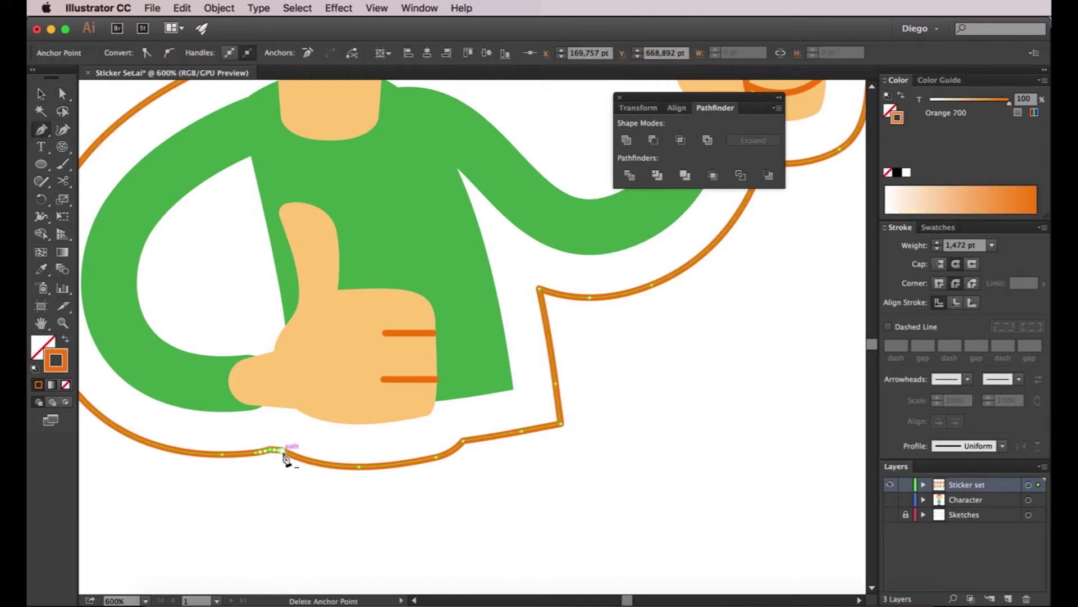
{"action": "left_click", "coordinate": [284, 455]}
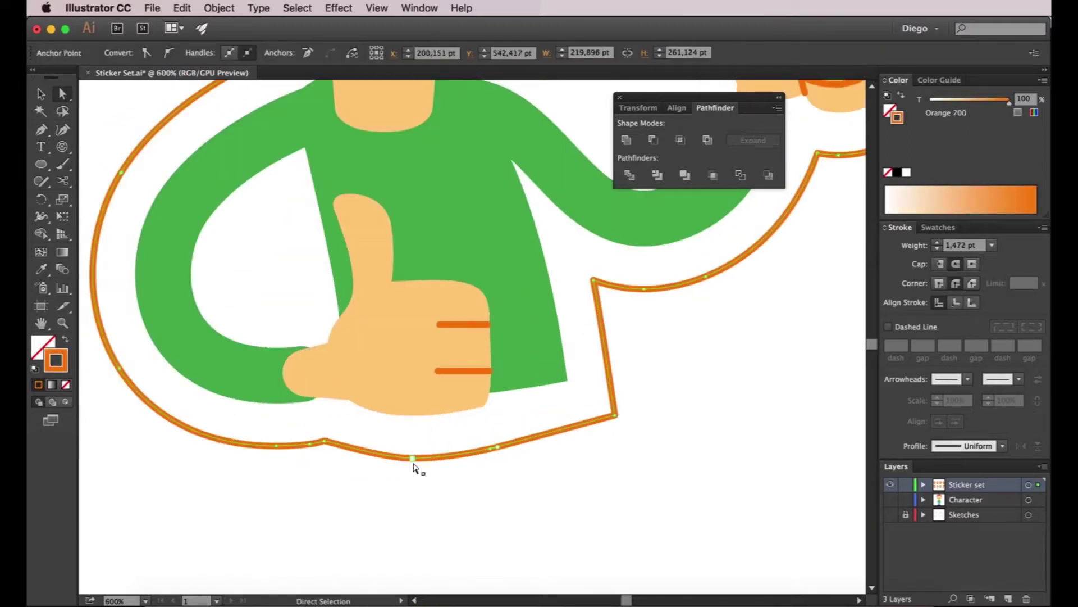
Step: Simplify the outline beneath the winking character's lower fist into one smooth curve by removing surplus anchor points
{"action": "key", "text": "p"}
{"action": "left_click_drag", "start_coordinate": [413, 459], "coordinate": [378, 465]}
{"action": "left_click", "coordinate": [493, 448]}
{"action": "key", "text": "a"}
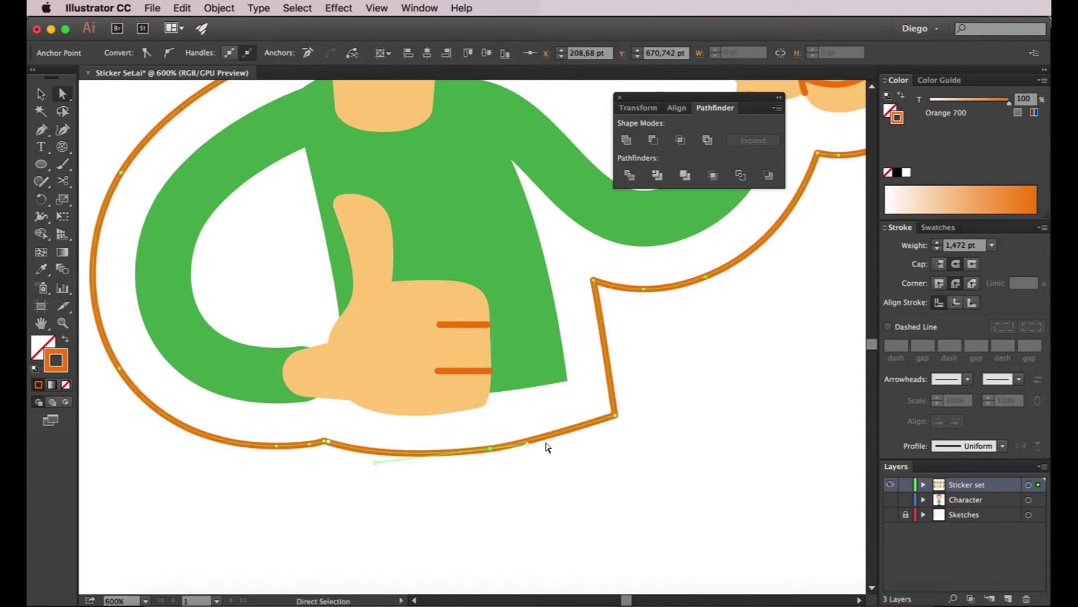
{"action": "left_click", "coordinate": [633, 471]}
{"action": "scroll", "coordinate": [630, 465], "scroll_direction": "down", "scroll_amount": 5}
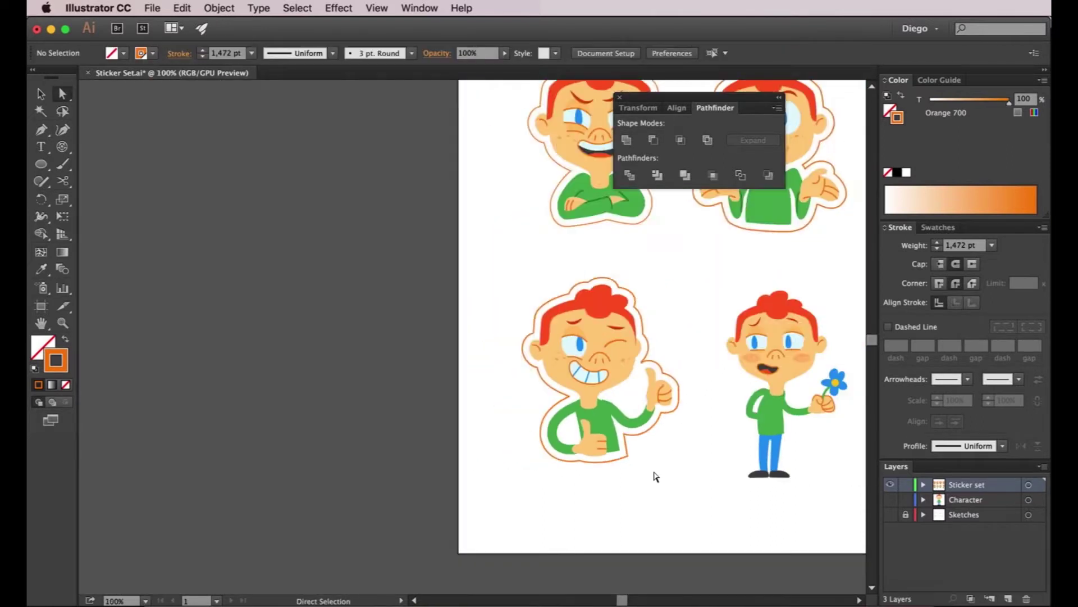
Step: Try to expand the appearance of the flower-holding character's blue legs and outstretched arm together
{"action": "key", "text": "v"}
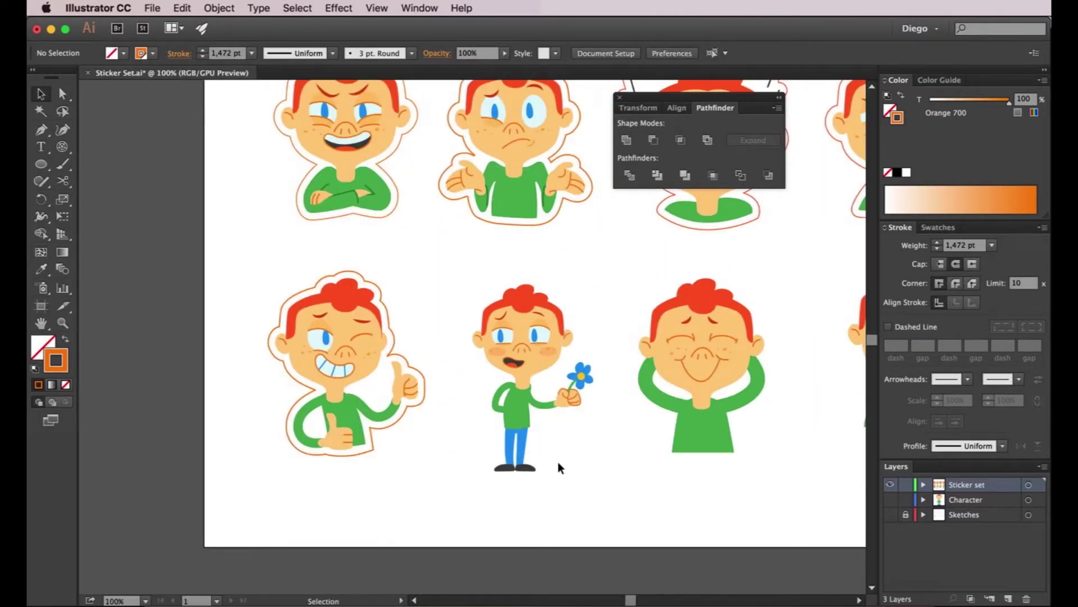
{"action": "key", "text": "a"}
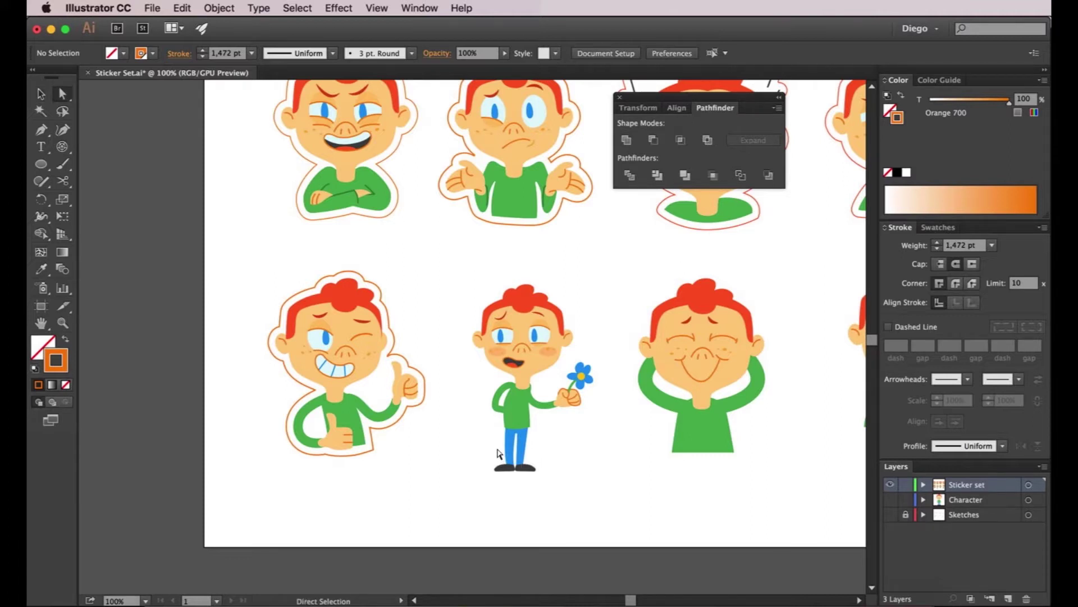
{"action": "scroll", "coordinate": [497, 447], "scroll_direction": "up", "scroll_amount": 2}
{"action": "left_click", "coordinate": [522, 444]}
{"action": "left_click", "coordinate": [546, 443], "text": "shift"}
{"action": "left_click", "coordinate": [587, 359], "text": "shift"}
{"action": "left_click", "coordinate": [219, 8]}
{"action": "left_click", "coordinate": [220, 164]}
Step: Expand both green arms of the flower-holding character
{"action": "left_click", "coordinate": [506, 333]}
{"action": "left_click", "coordinate": [589, 359], "text": "shift"}
{"action": "left_click", "coordinate": [219, 8]}
Step: Try to expand the flower-holding character's blue legs from inside the isolated character group
{"action": "left_click", "coordinate": [522, 444]}
{"action": "left_click", "coordinate": [219, 8]}
{"action": "key", "text": "v"}
{"action": "double_click", "coordinate": [518, 443]}
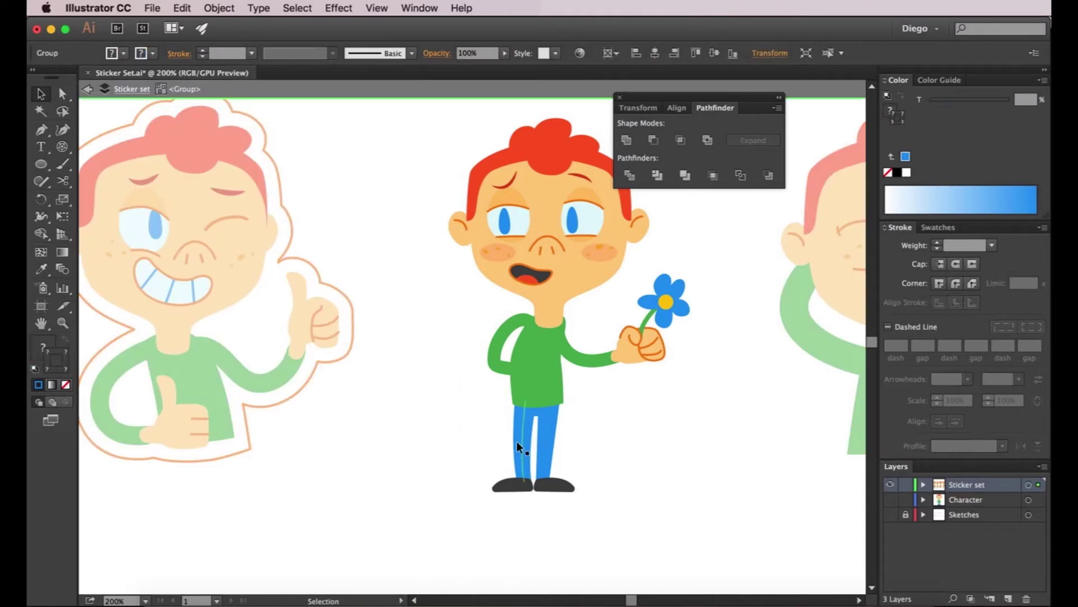
{"action": "key", "text": "a"}
{"action": "left_click", "coordinate": [521, 443]}
{"action": "left_click", "coordinate": [546, 442], "text": "shift"}
{"action": "left_click", "coordinate": [219, 8]}
{"action": "left_click", "coordinate": [561, 411]}
{"action": "left_click", "coordinate": [525, 449], "text": "shift"}
{"action": "left_click", "coordinate": [219, 7]}
{"action": "left_click", "coordinate": [530, 453]}
{"action": "key", "text": "v"}
{"action": "left_click", "coordinate": [219, 8]}
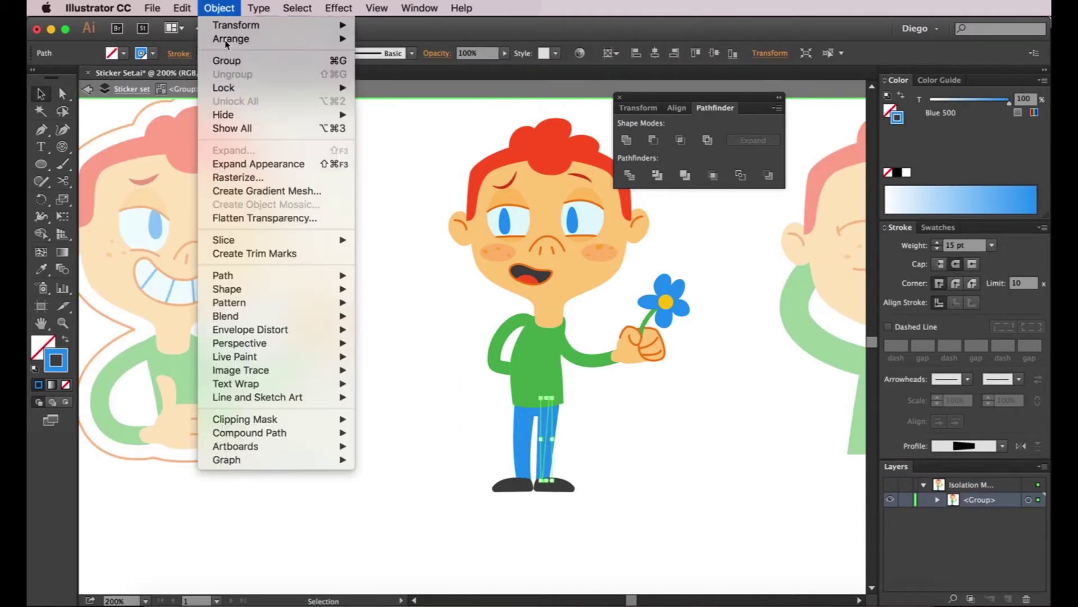
Step: Isolate the right-hand blue leg of the flower-holding character, expand its appearance and leave isolation mode
{"action": "left_click", "coordinate": [547, 443]}
{"action": "scroll", "coordinate": [547, 444], "scroll_direction": "up", "scroll_amount": 2}
{"action": "double_click", "coordinate": [547, 429]}
{"action": "left_click", "coordinate": [219, 8]}
{"action": "left_click", "coordinate": [551, 417]}
{"action": "left_click", "coordinate": [219, 8]}
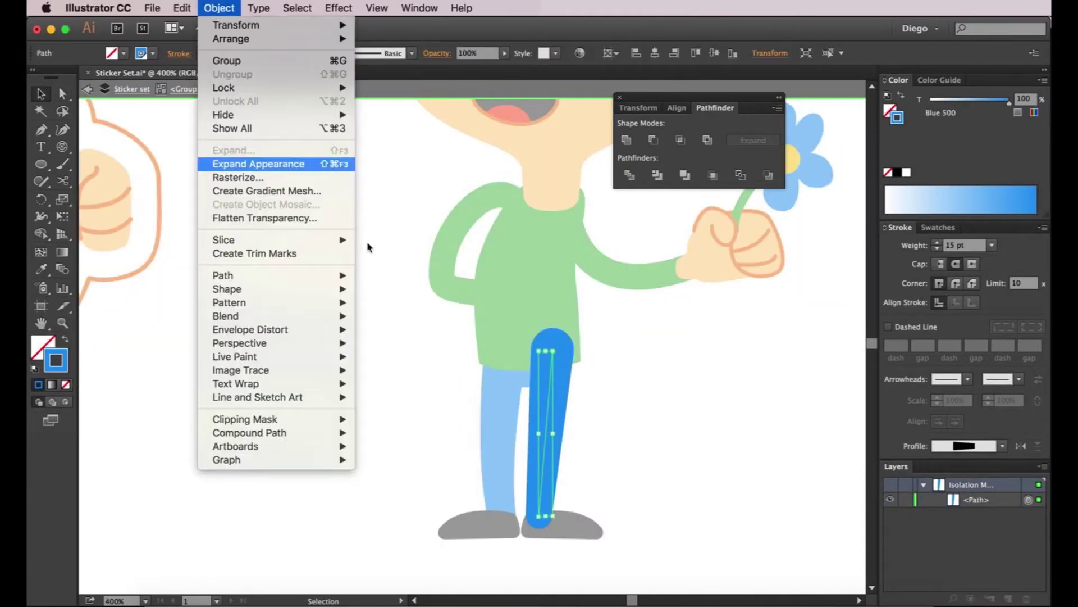
{"action": "left_click", "coordinate": [367, 241]}
{"action": "double_click", "coordinate": [370, 247]}
Step: Expand the appearance of the flower-holding character's left-hand blue leg
{"action": "key", "text": "a"}
{"action": "left_click", "coordinate": [499, 441]}
{"action": "left_click", "coordinate": [219, 8]}
{"action": "left_click", "coordinate": [248, 164]}
Step: Expand the green stroke of the flower's stem
{"action": "scroll", "coordinate": [705, 427], "scroll_direction": "down", "scroll_amount": 2}
{"action": "scroll", "coordinate": [721, 317], "scroll_direction": "up", "scroll_amount": 2}
{"action": "left_click", "coordinate": [724, 313]}
{"action": "left_click", "coordinate": [220, 8]}
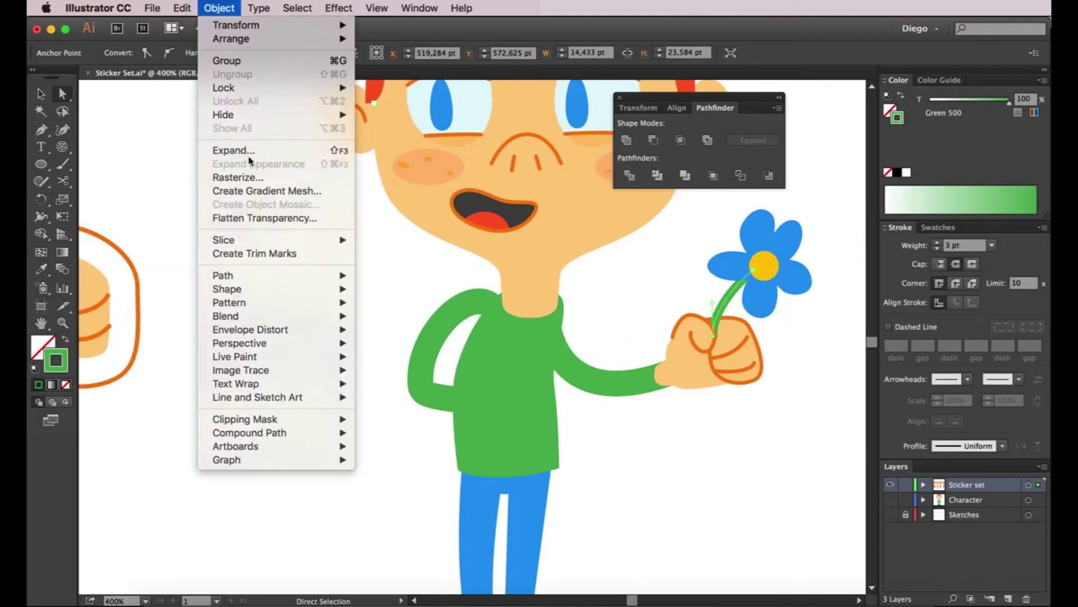
{"action": "left_click", "coordinate": [246, 150]}
Step: Create an offset silhouette around the flower-holding character from a united copy and send it to the back
{"action": "scroll", "coordinate": [690, 408], "scroll_direction": "down", "scroll_amount": 3}
{"action": "left_click_drag", "start_coordinate": [690, 409], "coordinate": [557, 371]}
{"action": "key", "text": "v"}
{"action": "left_click_drag", "start_coordinate": [396, 153], "coordinate": [621, 474]}
{"action": "left_click", "coordinate": [626, 140]}
{"action": "left_click", "coordinate": [219, 8]}
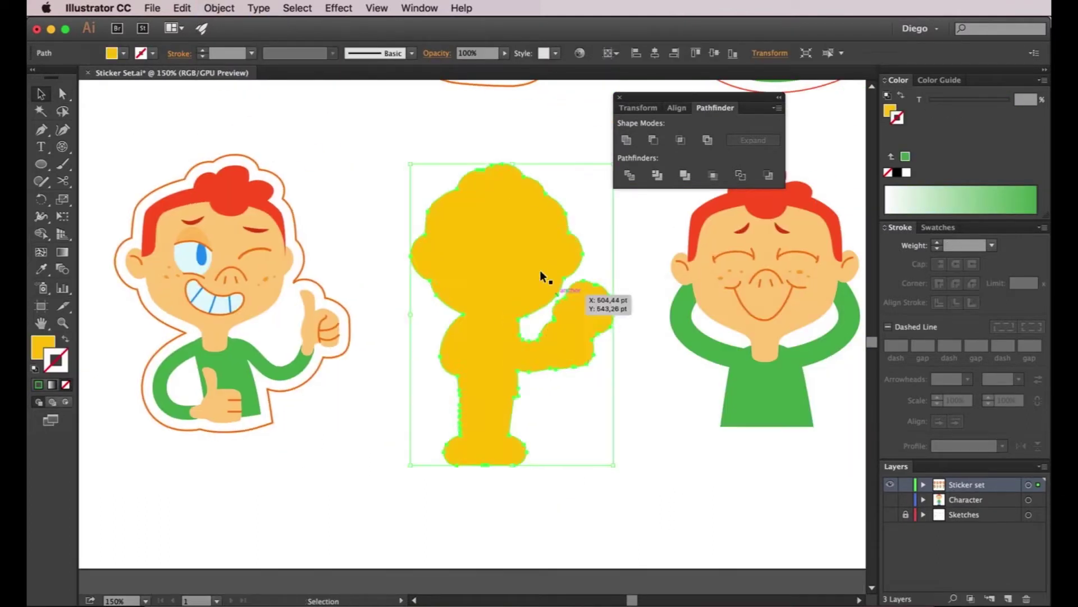
{"action": "key", "text": "super+shift+bracketleft"}
Step: Copy the winking character's orange outline style onto the flower-holding character's offset silhouette
{"action": "key", "text": "a"}
{"action": "key", "text": "v"}
{"action": "left_click", "coordinate": [412, 267]}
{"action": "key", "text": "i"}
{"action": "left_click", "coordinate": [323, 290]}
{"action": "key", "text": "v"}
{"action": "left_click", "coordinate": [492, 511]}
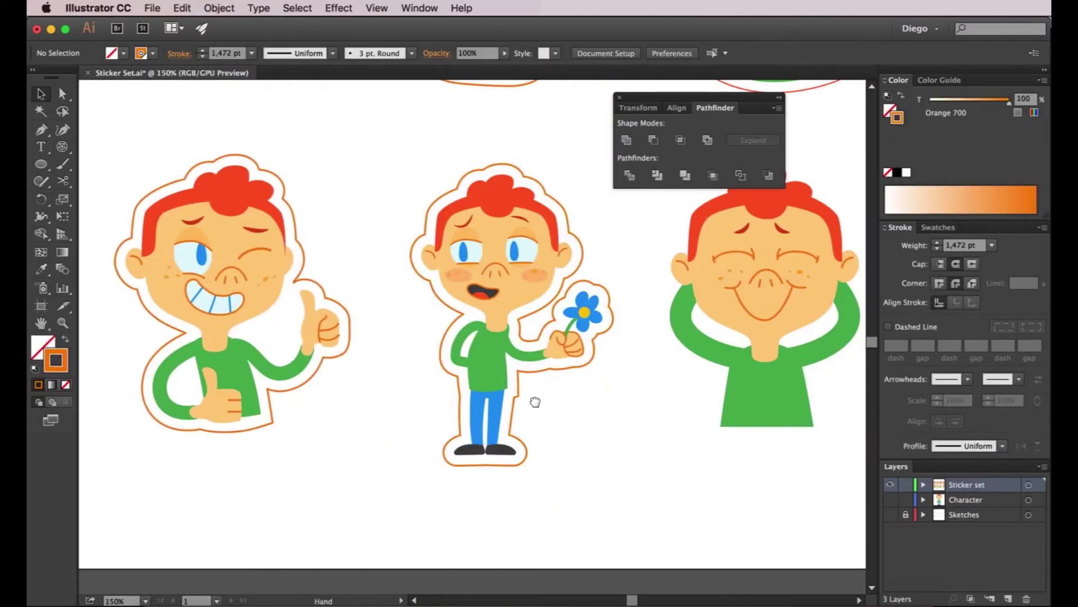
Step: Remove a surplus anchor point from the flower-holding character's cut outline beside the waist
{"action": "scroll", "coordinate": [516, 395], "scroll_direction": "up", "scroll_amount": 3}
{"action": "left_click", "coordinate": [544, 408]}
{"action": "key", "text": "minus"}
{"action": "left_click", "coordinate": [545, 409]}
{"action": "key", "text": "a"}
{"action": "left_click", "coordinate": [576, 387]}
Step: Cut the outline on both sides of the narrow gap between the head and the flower and delete the cut-off segment
{"action": "scroll", "coordinate": [576, 337], "scroll_direction": "up", "scroll_amount": 1}
{"action": "left_click", "coordinate": [519, 276]}
{"action": "key", "text": "c"}
{"action": "left_click", "coordinate": [524, 263]}
{"action": "left_click", "coordinate": [524, 291]}
{"action": "key", "text": "a"}
{"action": "left_click", "coordinate": [510, 308]}
{"action": "key", "text": "Delete"}
{"action": "key", "text": "Delete"}
Step: Close the cut outline ends between the head and the flower and adjust the anchor there
{"action": "left_click_drag", "start_coordinate": [523, 263], "coordinate": [496, 342]}
{"action": "key", "text": "shift+c"}
{"action": "left_click", "coordinate": [551, 257]}
{"action": "key", "text": "a"}
{"action": "left_click", "coordinate": [532, 307]}
Step: Cut the outline below the ear and above the flower, and delete the remaining pointed pocket between them
{"action": "key", "text": "c"}
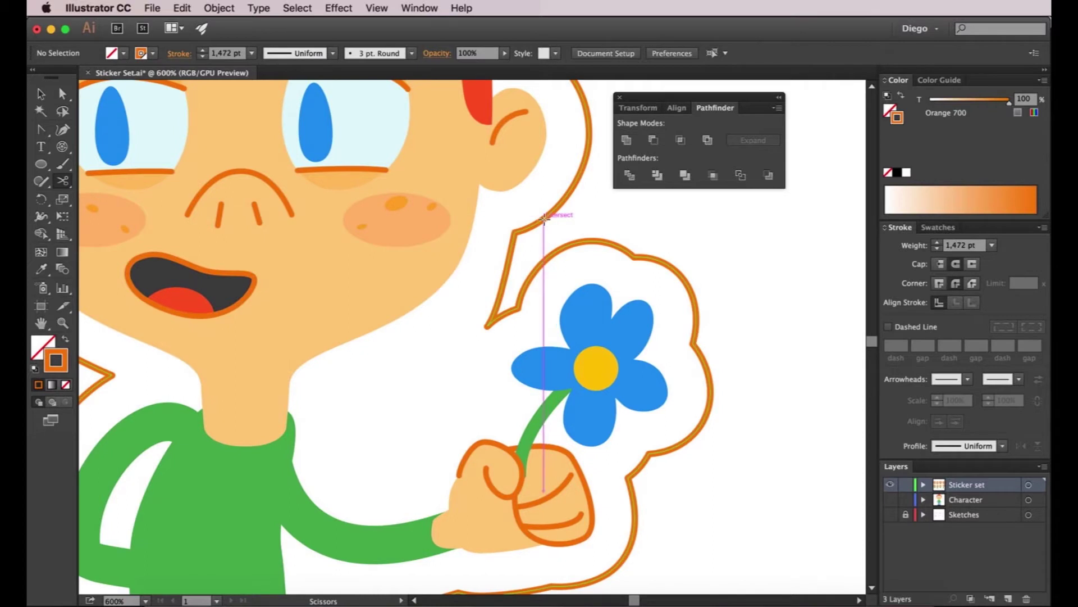
{"action": "left_click", "coordinate": [544, 219]}
{"action": "left_click", "coordinate": [552, 255]}
{"action": "key", "text": "a"}
{"action": "left_click", "coordinate": [529, 279]}
{"action": "key", "text": "Delete"}
{"action": "key", "text": "Delete"}
Step: Join the open outline ends between the ear and the flower into one continuous cut path
{"action": "left_click_drag", "start_coordinate": [528, 214], "coordinate": [567, 276]}
{"action": "key", "text": "super+j"}
{"action": "left_click", "coordinate": [676, 341]}
{"action": "left_click", "coordinate": [543, 218], "text": "shift"}
{"action": "key", "text": "super+j"}
{"action": "left_click", "coordinate": [618, 261]}
{"action": "key", "text": "super+minus"}
{"action": "key", "text": "super+minus"}
{"action": "key", "text": "super+minus"}
{"action": "key", "text": "super+minus"}
{"action": "left_click_drag", "start_coordinate": [667, 354], "coordinate": [573, 358]}
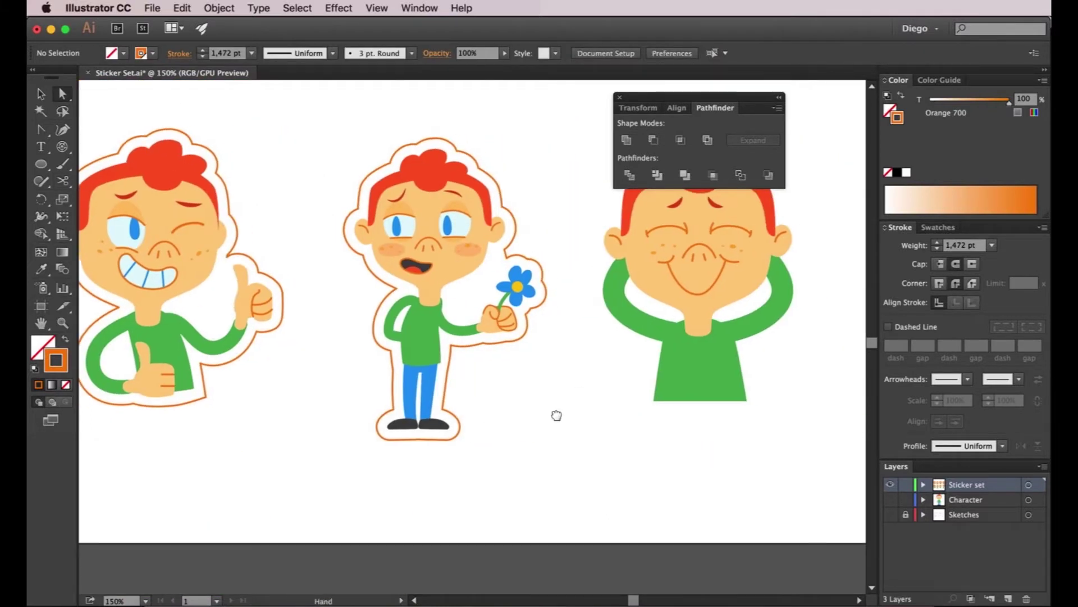
Step: Expand the green arms of the laughing character with hands behind the head
{"action": "left_click_drag", "start_coordinate": [570, 411], "coordinate": [381, 434]}
{"action": "key", "text": "v"}
{"action": "left_click", "coordinate": [474, 403]}
{"action": "key", "text": "a"}
{"action": "left_click", "coordinate": [441, 345]}
{"action": "left_click", "coordinate": [219, 8]}
{"action": "left_click", "coordinate": [680, 450]}
Step: Create an offset cut outline around the laughing character from a united copy
{"action": "key", "text": "v"}
{"action": "left_click", "coordinate": [534, 393]}
{"action": "key", "text": "super+f"}
{"action": "left_click", "coordinate": [626, 140]}
{"action": "key", "text": "Return"}
{"action": "key", "text": "a"}
{"action": "left_click", "coordinate": [665, 401]}
Step: Delete the leftover inner outline paths in the gaps between the laughing character's head and arms
{"action": "left_click", "coordinate": [474, 331]}
{"action": "key", "text": "Delete"}
{"action": "key", "text": "Delete"}
{"action": "left_click", "coordinate": [418, 336]}
{"action": "key", "text": "Delete"}
{"action": "key", "text": "Delete"}
Step: Expand the appearance of the stroked limbs of the hunched, tired-looking character
{"action": "key", "text": "v"}
{"action": "left_click_drag", "start_coordinate": [758, 388], "coordinate": [495, 443]}
{"action": "left_click", "coordinate": [561, 413]}
{"action": "key", "text": "a"}
{"action": "left_click", "coordinate": [662, 366]}
{"action": "left_click", "coordinate": [522, 431], "text": "shift"}
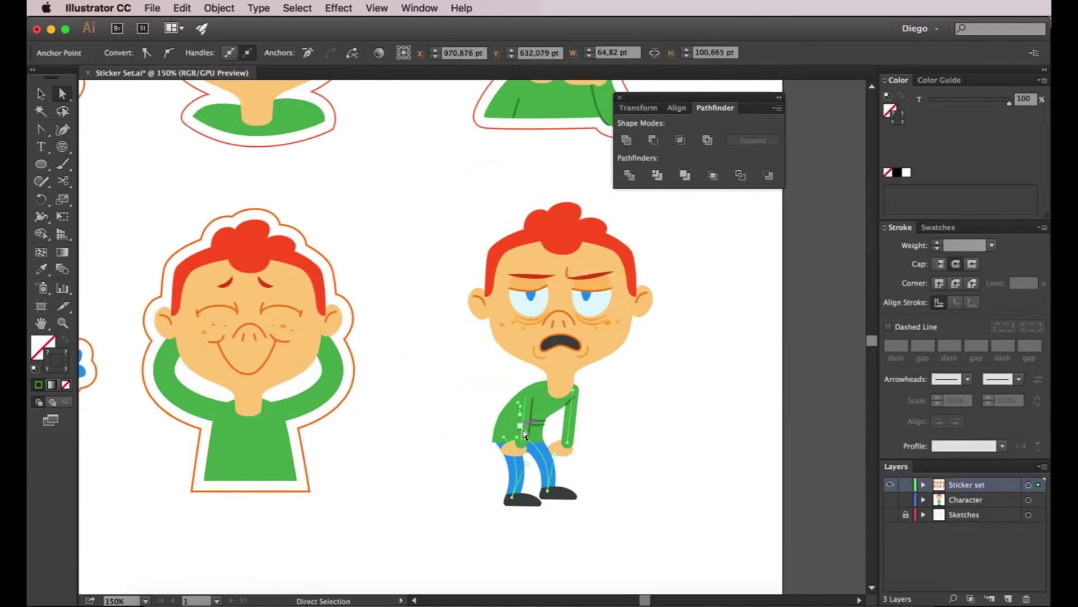
{"action": "left_click", "coordinate": [523, 435]}
{"action": "left_click", "coordinate": [519, 425], "text": "shift"}
{"action": "left_click", "coordinate": [219, 8]}
{"action": "left_click", "coordinate": [229, 164]}
Step: Expand the fill and stroke of the hunched character's remaining green arm
{"action": "left_click", "coordinate": [570, 415]}
{"action": "left_click", "coordinate": [224, 8]}
{"action": "left_click", "coordinate": [231, 150]}
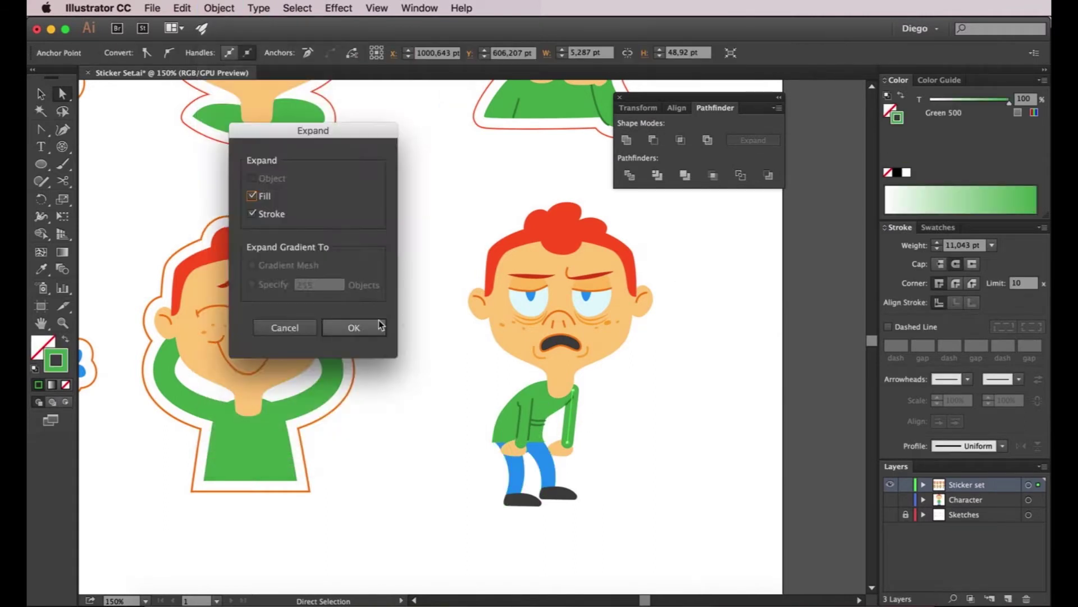
{"action": "key", "text": "Return"}
Step: Create an offset cut outline around the hunched character from a united copy, matching the laughing character's outline style
{"action": "key", "text": "v"}
{"action": "left_click_drag", "start_coordinate": [427, 188], "coordinate": [682, 524]}
{"action": "left_click", "coordinate": [626, 140]}
{"action": "key", "text": "Return"}
{"action": "key", "text": "i"}
{"action": "left_click", "coordinate": [354, 368]}
{"action": "key", "text": "v"}
{"action": "left_click", "coordinate": [545, 373]}
{"action": "key", "text": "Delete"}
Step: Delete a surplus anchor point from the hunched character's cut outline and reshape the neighbouring curve
{"action": "key", "text": "a"}
{"action": "scroll", "coordinate": [487, 466], "scroll_direction": "up", "scroll_amount": 4}
{"action": "left_click", "coordinate": [504, 413]}
{"action": "left_click", "coordinate": [460, 476]}
{"action": "scroll", "coordinate": [460, 476], "scroll_direction": "down", "scroll_amount": 3}
{"action": "scroll", "coordinate": [468, 476], "scroll_direction": "up", "scroll_amount": 3}
{"action": "left_click", "coordinate": [487, 413]}
{"action": "key", "text": "minus"}
{"action": "left_click", "coordinate": [488, 412]}
{"action": "key", "text": "a"}
{"action": "left_click", "coordinate": [451, 413]}
{"action": "left_click_drag", "start_coordinate": [462, 406], "coordinate": [499, 390]}
Step: Remove another unneeded anchor point farther along the hunched character's cut outline to smooth it
{"action": "scroll", "coordinate": [472, 452], "scroll_direction": "down", "scroll_amount": 3}
{"action": "left_click", "coordinate": [592, 421]}
{"action": "key", "text": "minus"}
{"action": "left_click", "coordinate": [593, 429]}
{"action": "key", "text": "a"}
{"action": "left_click", "coordinate": [675, 428]}
{"action": "scroll", "coordinate": [642, 452], "scroll_direction": "down", "scroll_amount": 4}
{"action": "key", "text": "v"}
{"action": "scroll", "coordinate": [619, 388], "scroll_direction": "down", "scroll_amount": 2}
{"action": "left_click", "coordinate": [620, 382]}
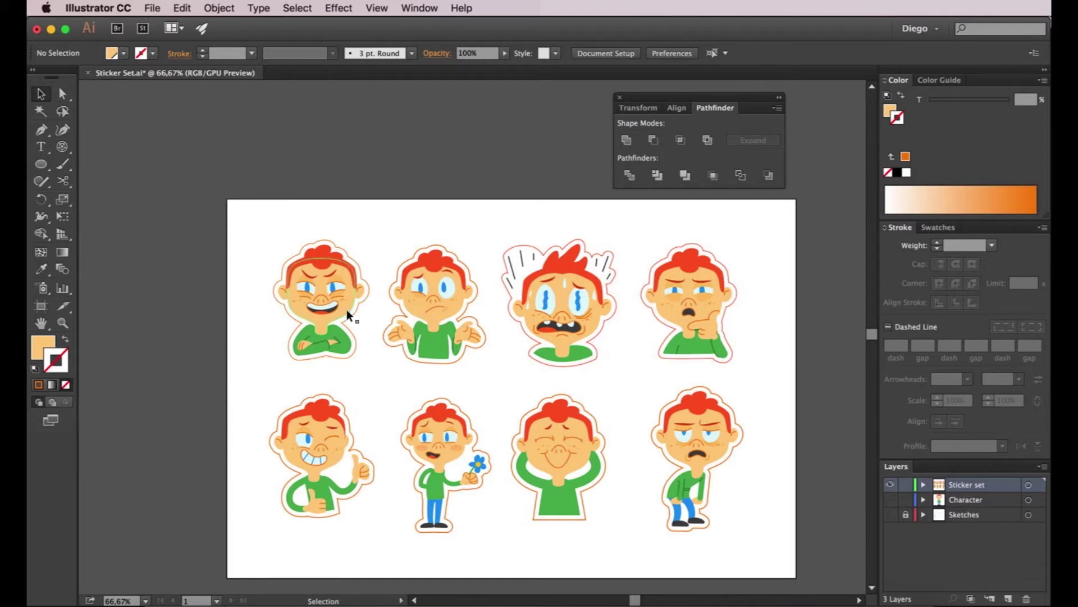
Step: Create a new document named Stickers from the Print profile, sized A4, in CMYK at 300 ppi
{"action": "left_click", "coordinate": [161, 10]}
{"action": "left_click", "coordinate": [162, 25]}
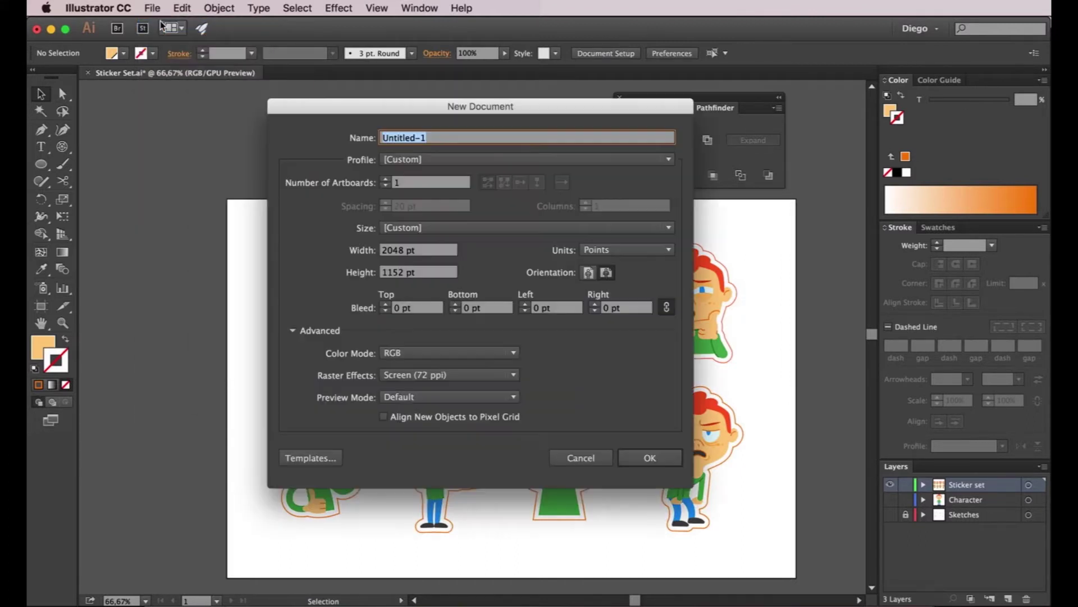
{"action": "left_click", "coordinate": [437, 159]}
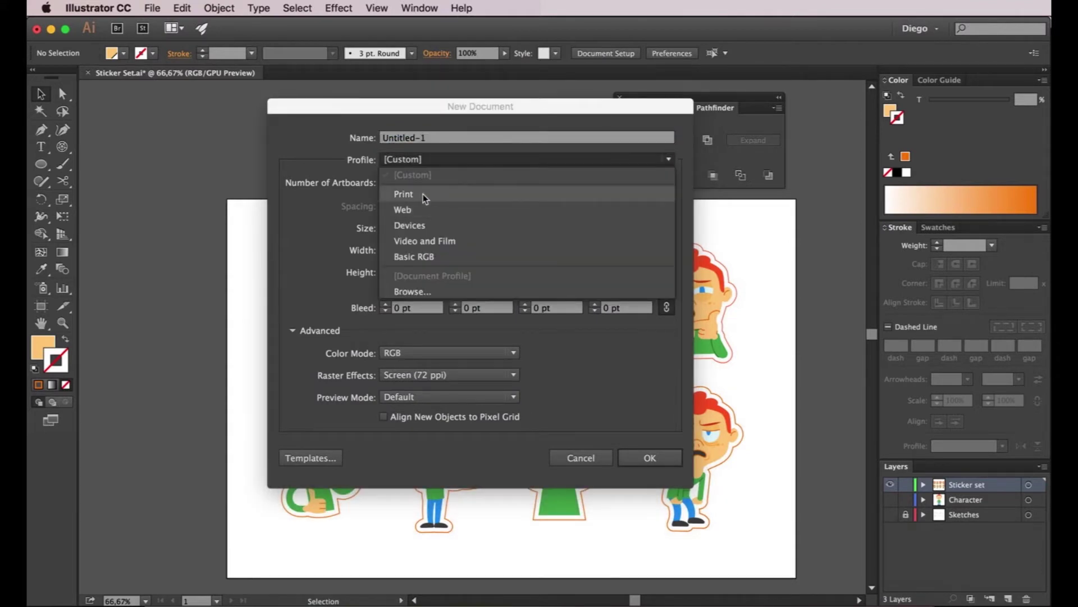
{"action": "left_click", "coordinate": [419, 194]}
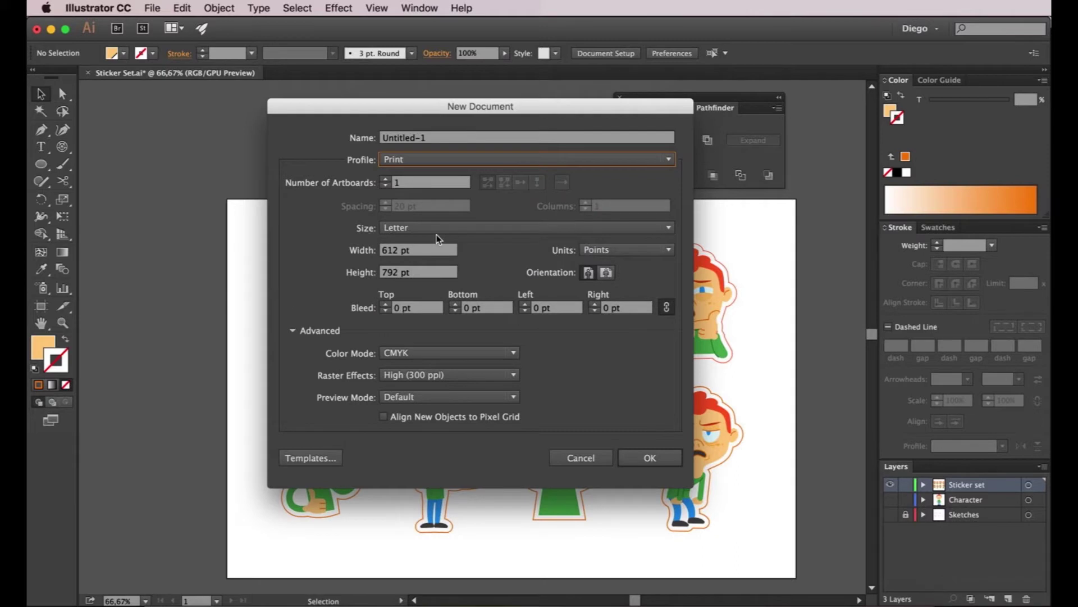
{"action": "left_click", "coordinate": [447, 230]}
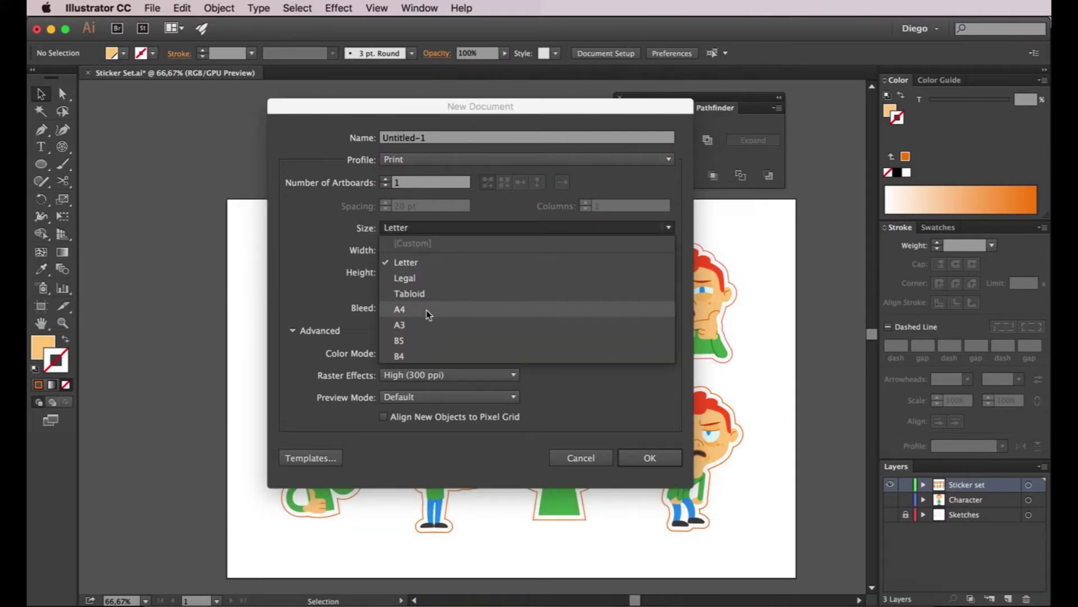
{"action": "left_click", "coordinate": [400, 310]}
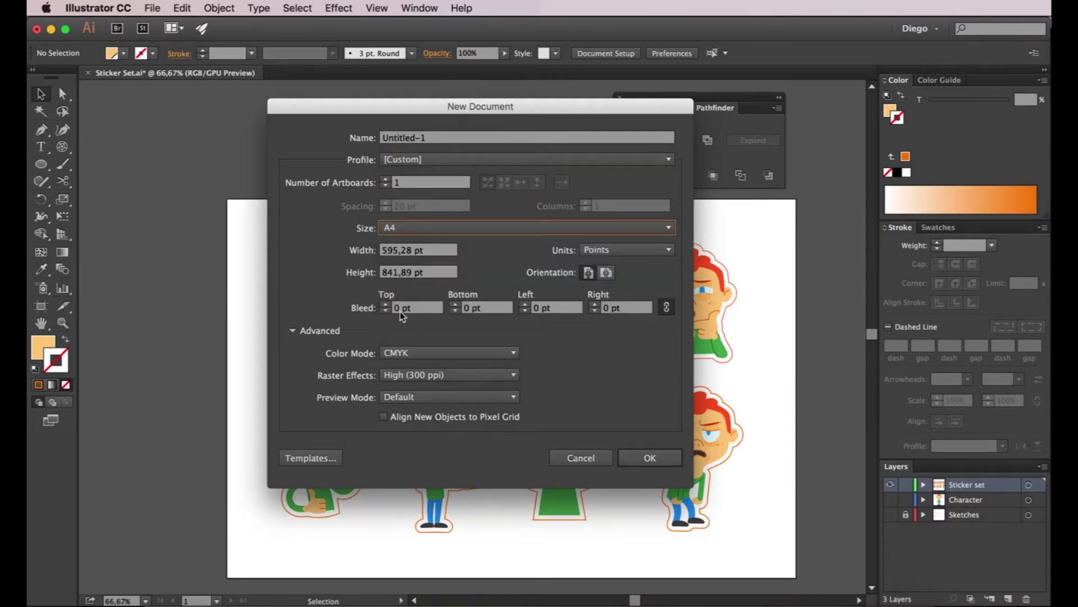
{"action": "left_click", "coordinate": [465, 138]}
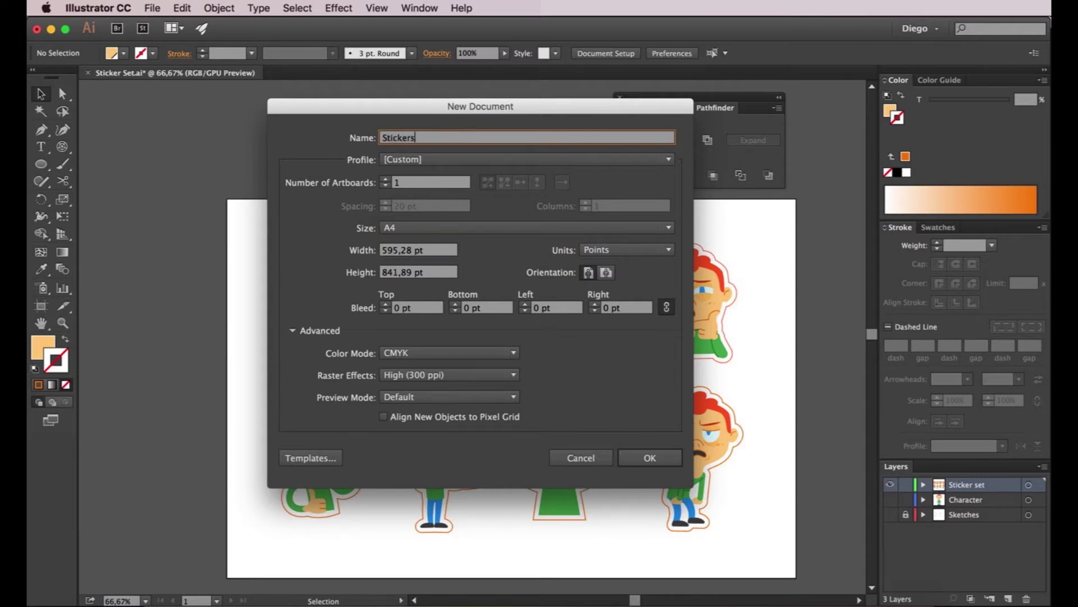
{"action": "left_click", "coordinate": [668, 460]}
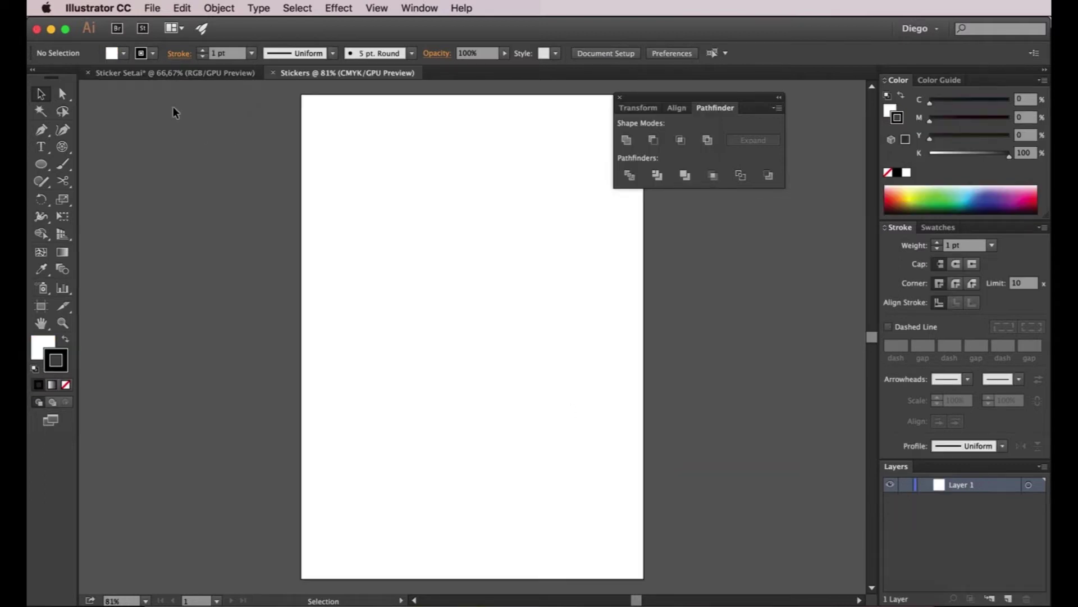
Step: Copy the eight characters with their cut outlines from Sticker Set.ai into the Stickers document and arrange them on the A4 page
{"action": "left_click", "coordinate": [170, 72]}
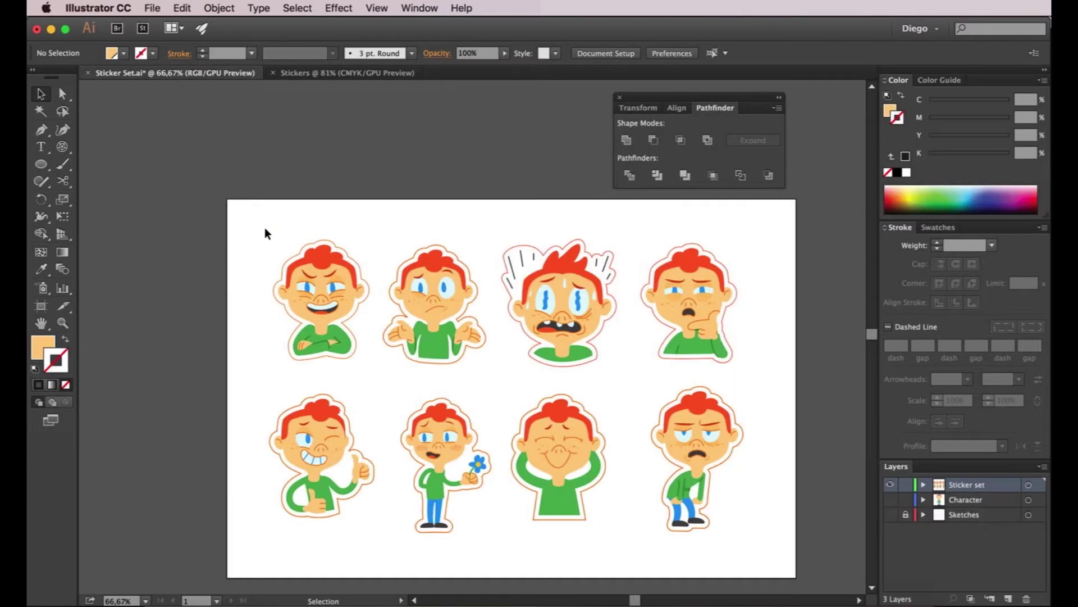
{"action": "left_click_drag", "start_coordinate": [372, 366], "coordinate": [373, 368]}
{"action": "left_click", "coordinate": [347, 73]}
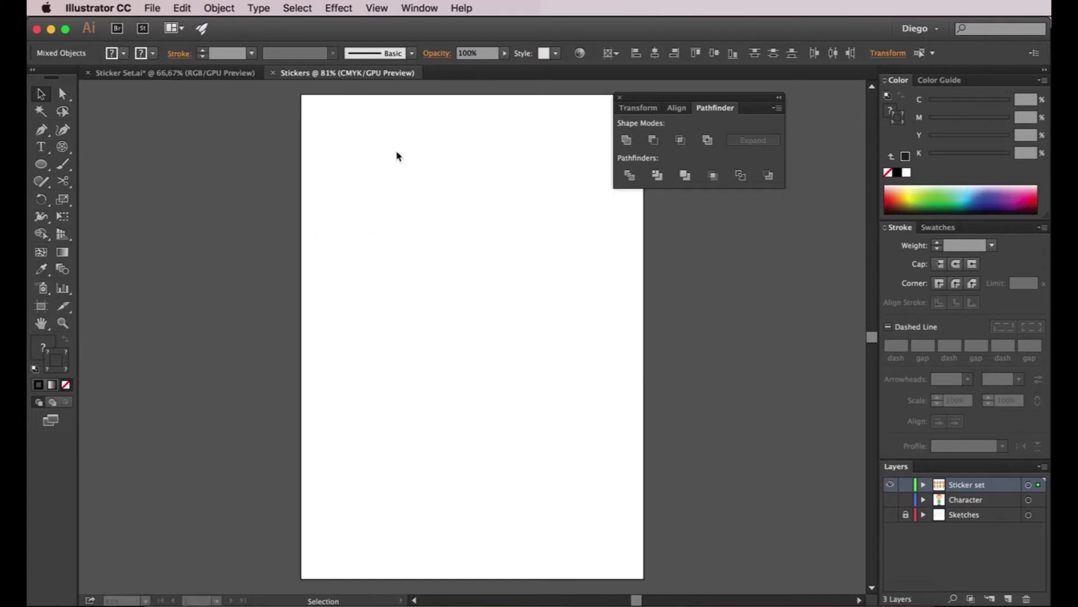
{"action": "key", "text": "super+v"}
{"action": "left_click_drag", "start_coordinate": [463, 321], "coordinate": [369, 171]}
{"action": "left_click", "coordinate": [185, 71]}
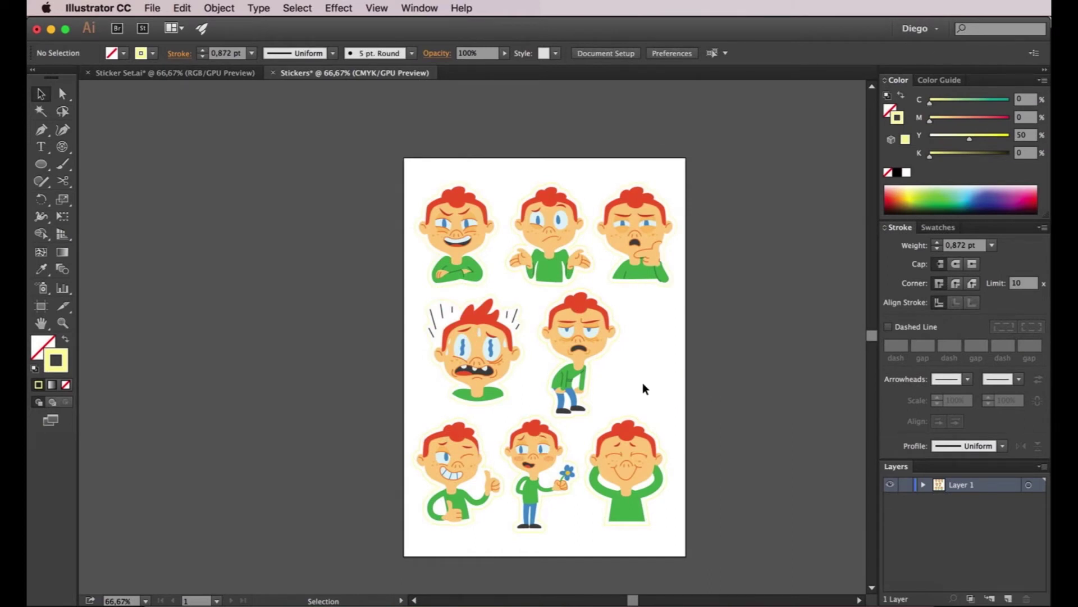
Step: Select all the pale yellow cut outlines on the A4 sheet and set their stroke weight to 0,25 pt
{"action": "scroll", "coordinate": [525, 352], "scroll_direction": "up", "scroll_amount": 3}
{"action": "key", "text": "a"}
{"action": "left_click", "coordinate": [520, 352]}
{"action": "left_click", "coordinate": [543, 370]}
{"action": "scroll", "coordinate": [544, 375], "scroll_direction": "down", "scroll_amount": 2}
{"action": "scroll", "coordinate": [545, 375], "scroll_direction": "down", "scroll_amount": 1}
{"action": "scroll", "coordinate": [545, 375], "scroll_direction": "up", "scroll_amount": 1}
{"action": "scroll", "coordinate": [545, 374], "scroll_direction": "up", "scroll_amount": 2}
{"action": "left_click", "coordinate": [518, 387]}
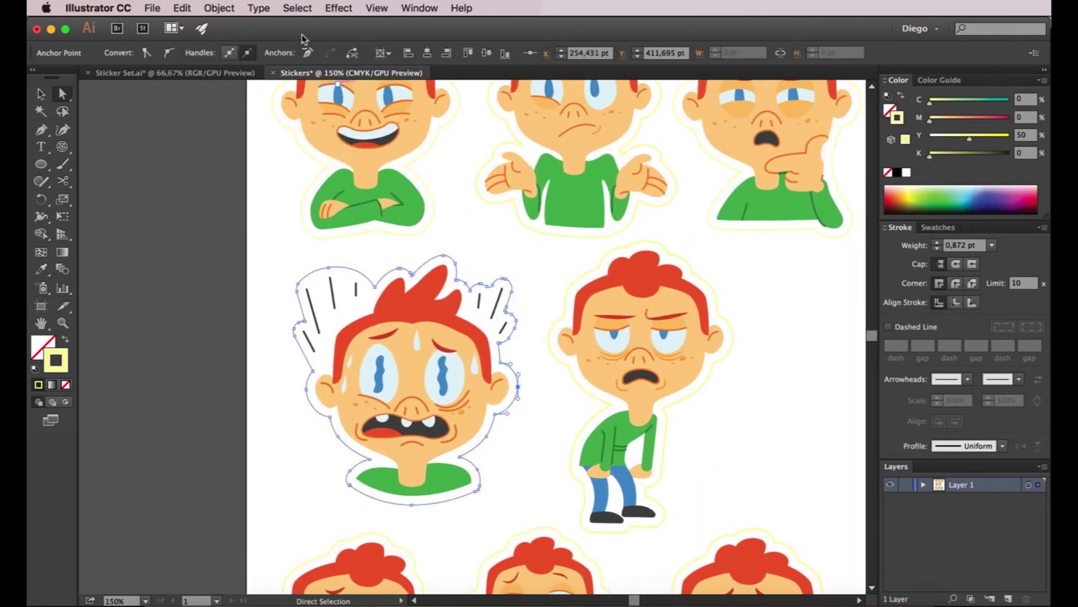
{"action": "left_click", "coordinate": [310, 10]}
{"action": "mouse_move", "coordinate": [393, 139]}
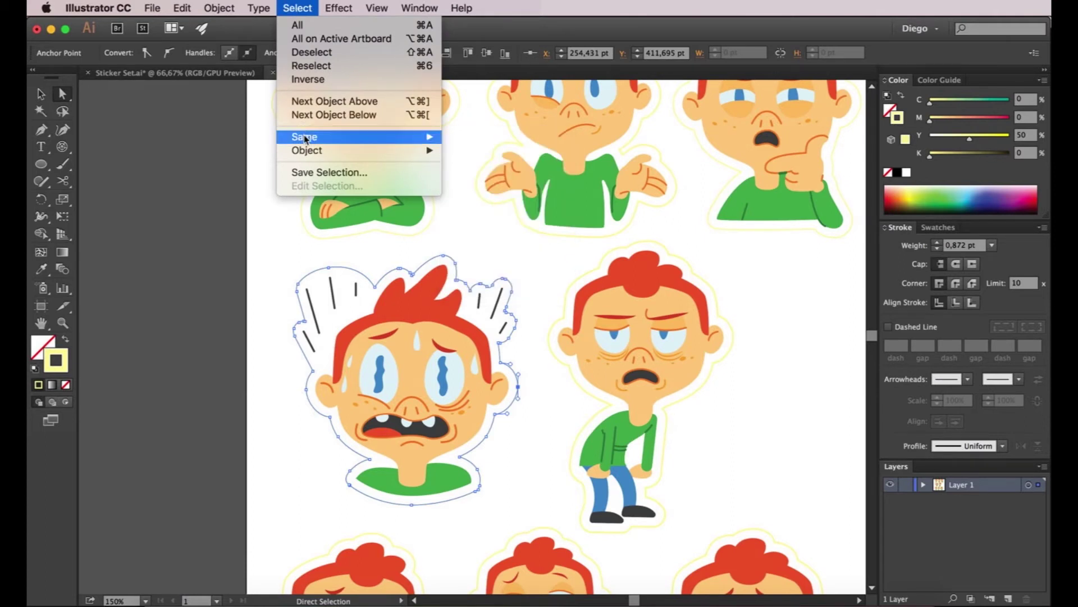
{"action": "mouse_move", "coordinate": [315, 137]}
{"action": "left_click", "coordinate": [486, 218]}
{"action": "left_click", "coordinate": [992, 246]}
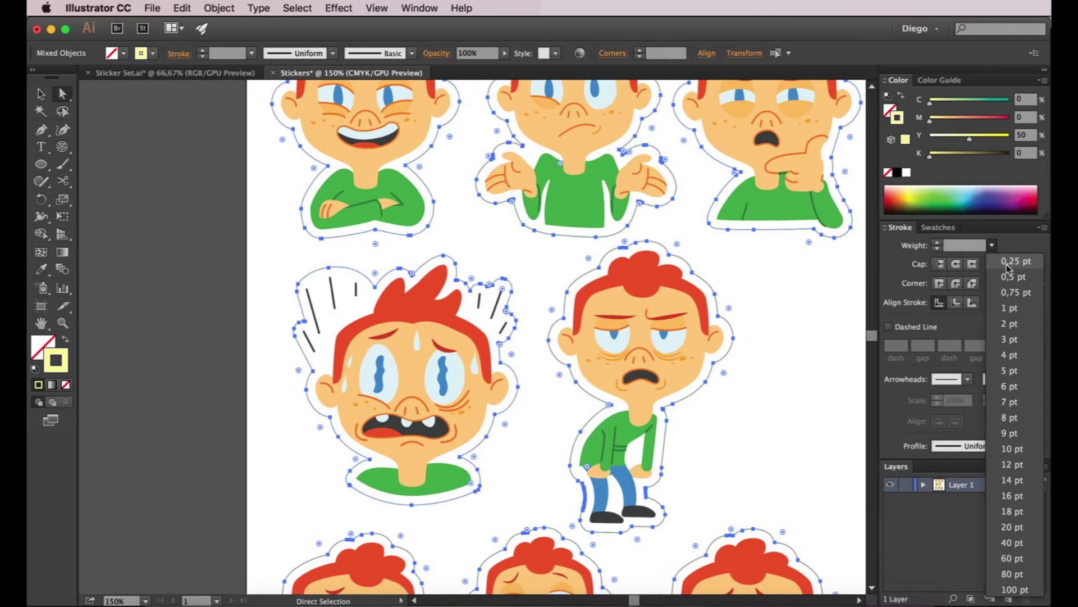
{"action": "left_click", "coordinate": [1016, 262]}
{"action": "left_click", "coordinate": [770, 322]}
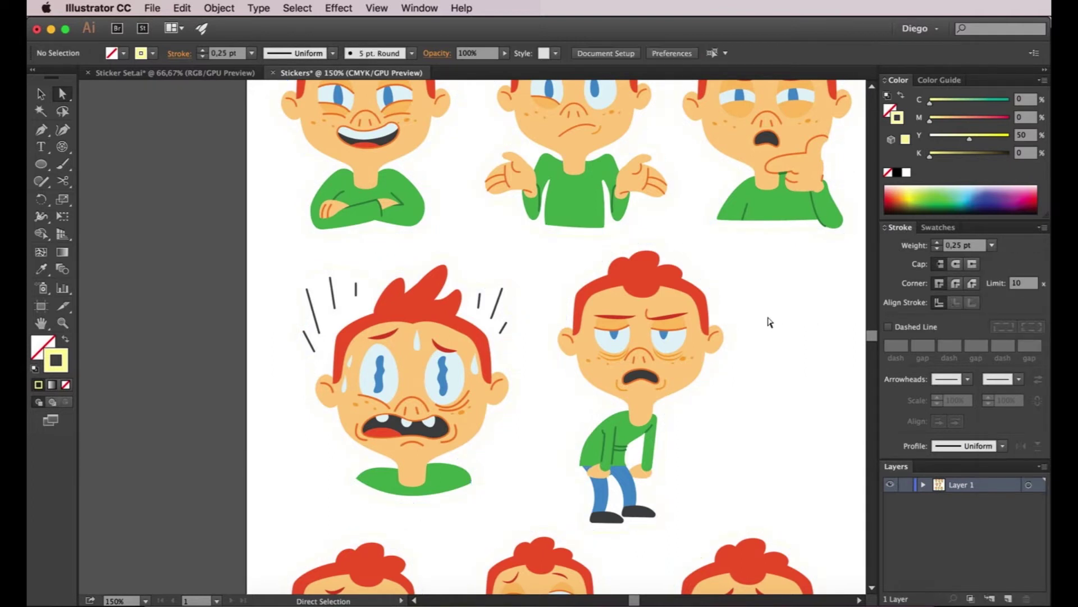
{"action": "scroll", "coordinate": [742, 369], "scroll_direction": "up", "scroll_amount": 4}
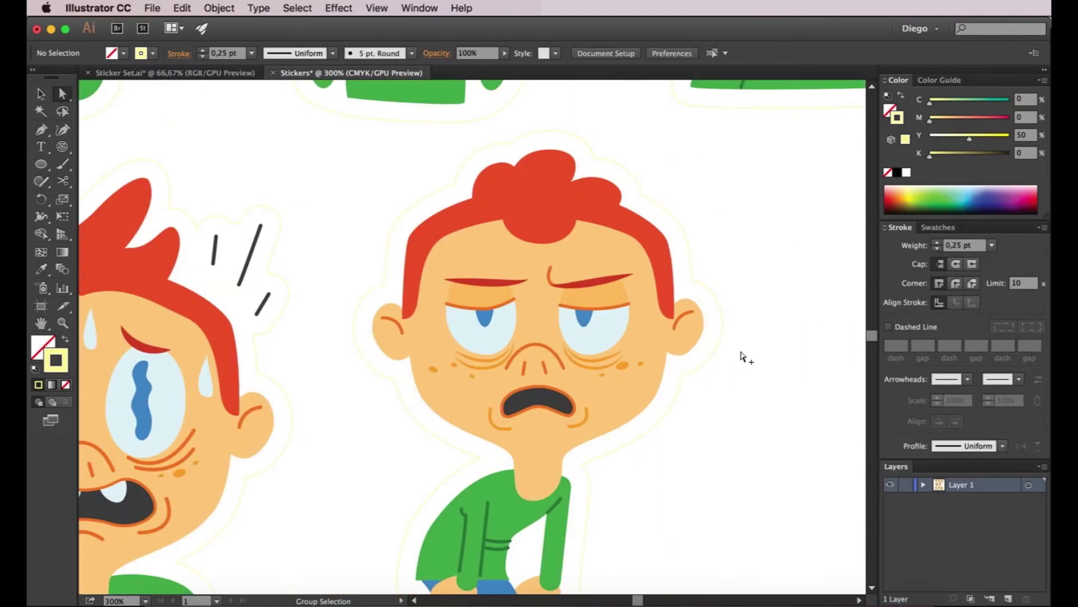
{"action": "scroll", "coordinate": [724, 348], "scroll_direction": "down", "scroll_amount": 4}
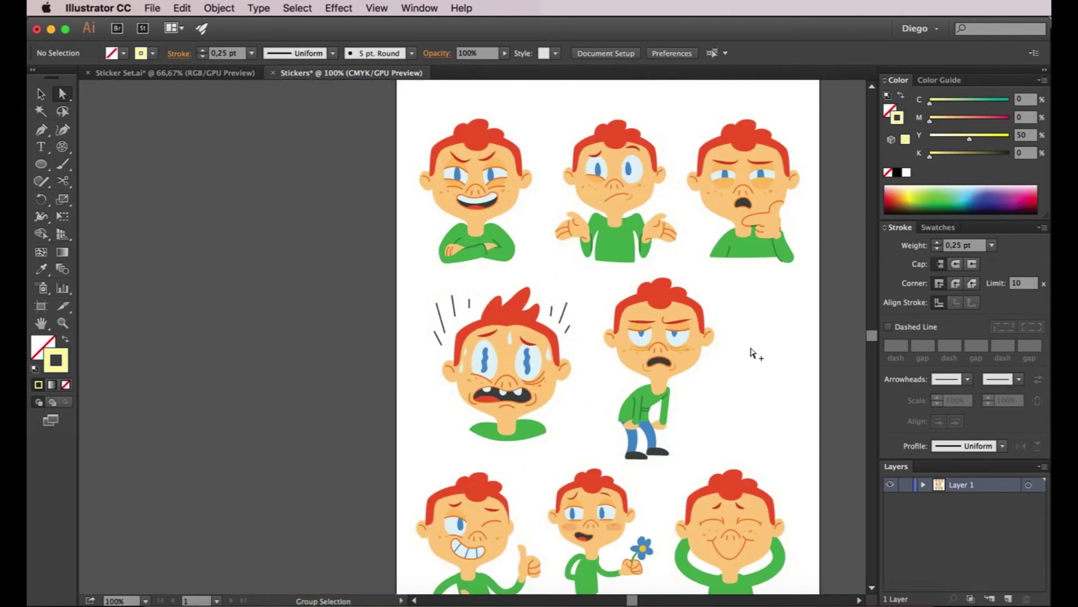
Step: Move all eight characters in Sticker Set.ai off the artboard into the empty space above it
{"action": "left_click_drag", "start_coordinate": [775, 378], "coordinate": [737, 326]}
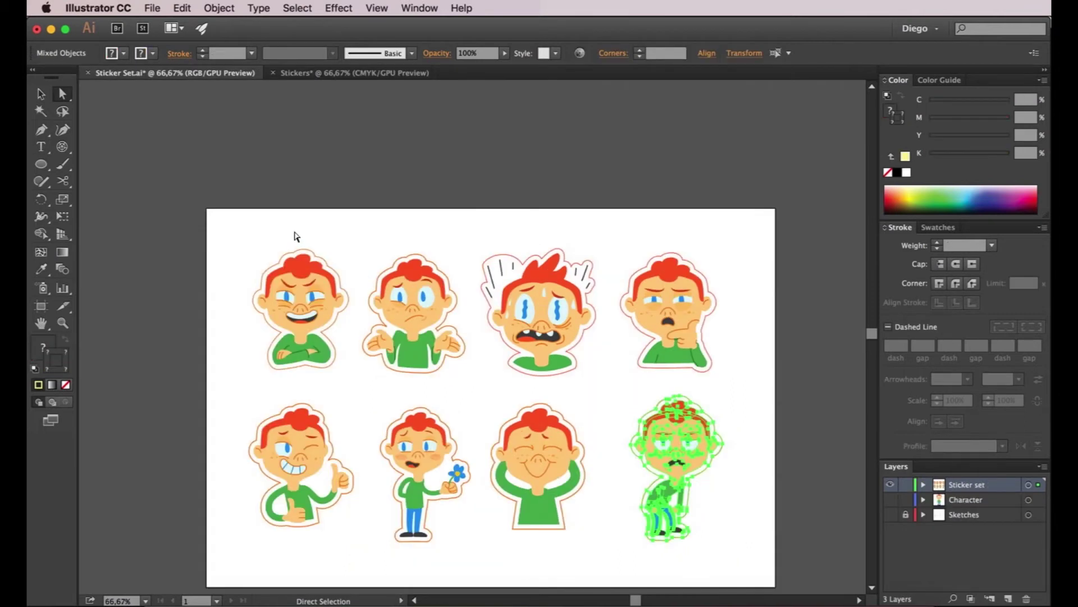
{"action": "key", "text": "v"}
{"action": "left_click", "coordinate": [285, 211]}
{"action": "scroll", "coordinate": [270, 254], "scroll_direction": "down", "scroll_amount": 1}
{"action": "left_click_drag", "start_coordinate": [240, 236], "coordinate": [612, 454]}
{"action": "key", "text": "space"}
{"action": "left_click_drag", "start_coordinate": [530, 440], "coordinate": [591, 562]}
{"action": "left_click_drag", "start_coordinate": [549, 474], "coordinate": [556, 373]}
{"action": "key", "text": "space"}
{"action": "left_click_drag", "start_coordinate": [367, 321], "coordinate": [335, 101]}
{"action": "left_click", "coordinate": [561, 340]}
Step: Draw a new artboard of about 234 × 280 pt around the grinning character with crossed arms
{"action": "key", "text": "space"}
{"action": "left_click_drag", "start_coordinate": [558, 378], "coordinate": [558, 466]}
{"action": "key", "text": "space"}
{"action": "left_click_drag", "start_coordinate": [118, 341], "coordinate": [111, 396]}
{"action": "left_click_drag", "start_coordinate": [217, 154], "coordinate": [385, 352]}
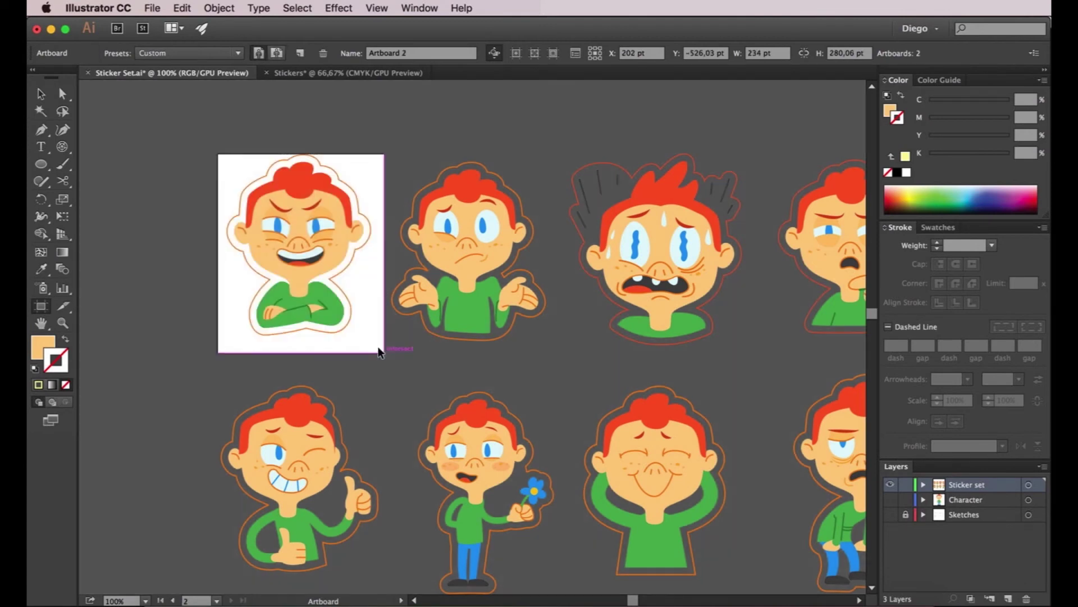
{"action": "key", "text": "v"}
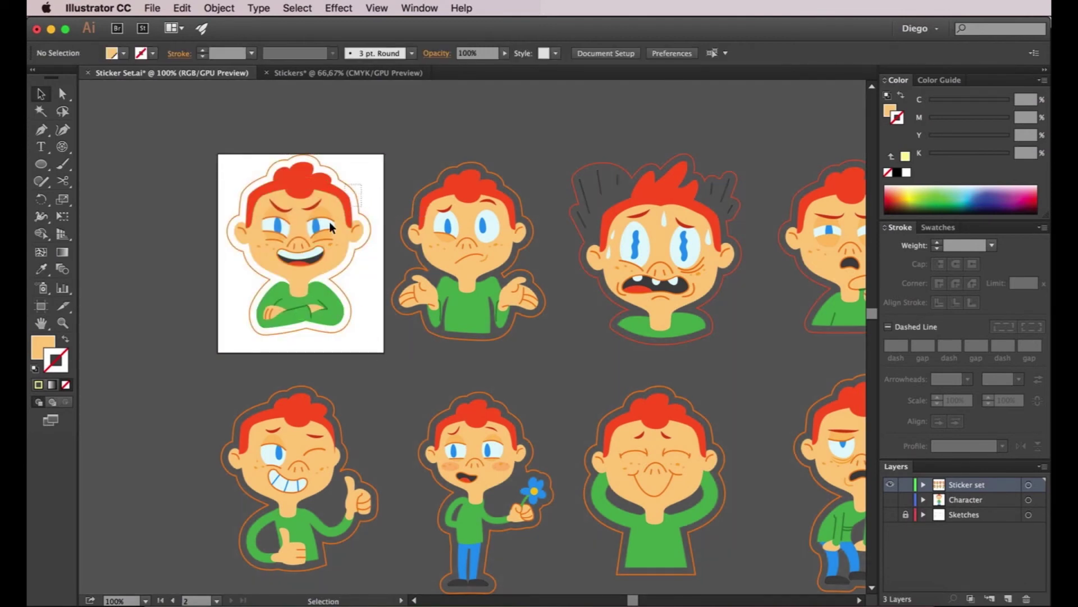
Step: Centre the grinning character on its artboard, then move the artboard with its artwork away from the neighbouring character
{"action": "left_click", "coordinate": [316, 230]}
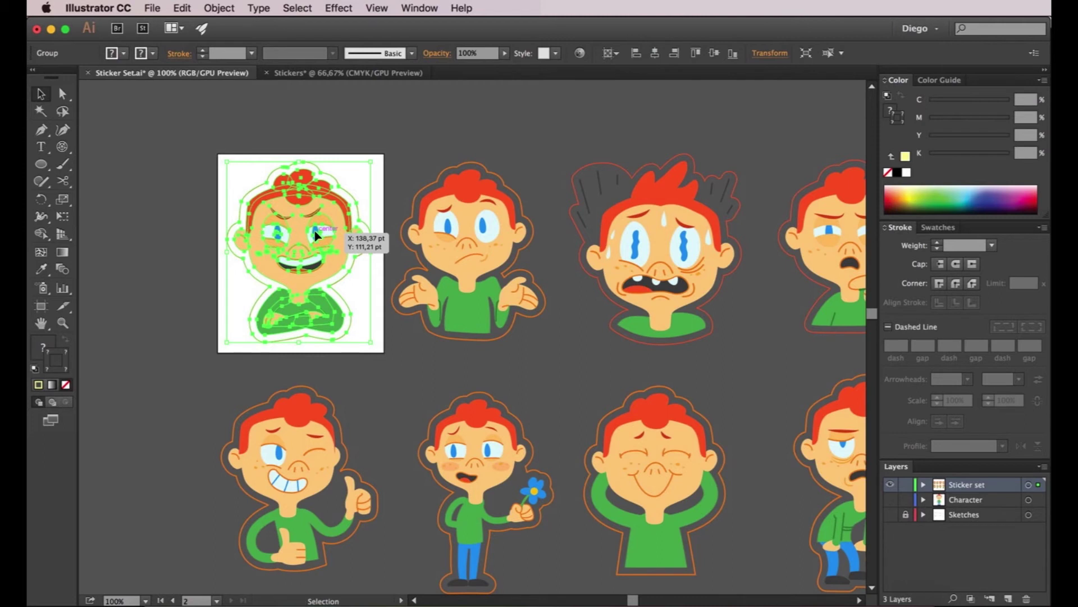
{"action": "left_click", "coordinate": [492, 378]}
{"action": "left_click", "coordinate": [41, 306]}
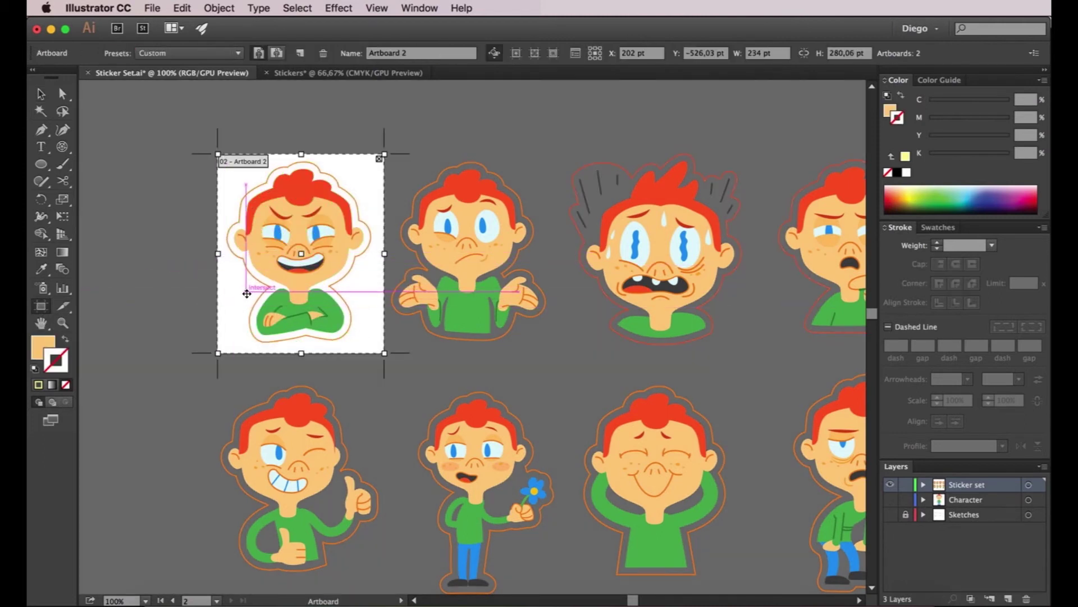
{"action": "left_click_drag", "start_coordinate": [247, 294], "coordinate": [193, 285]}
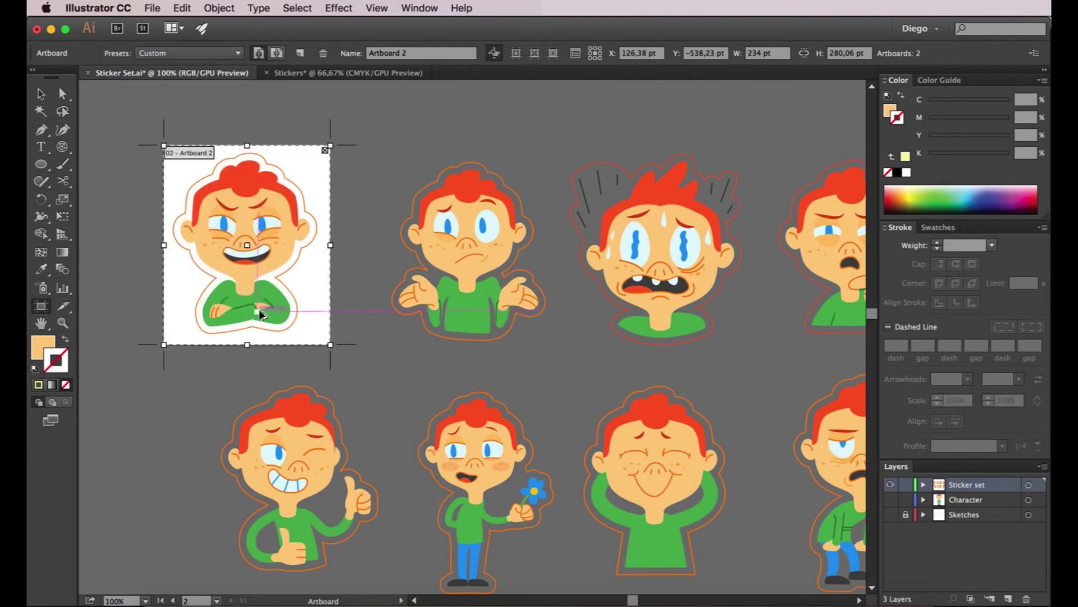
Step: Delete the large empty Artboard 1 below the characters
{"action": "scroll", "coordinate": [260, 311], "scroll_direction": "down", "scroll_amount": 2}
{"action": "left_click_drag", "start_coordinate": [425, 457], "coordinate": [411, 380]}
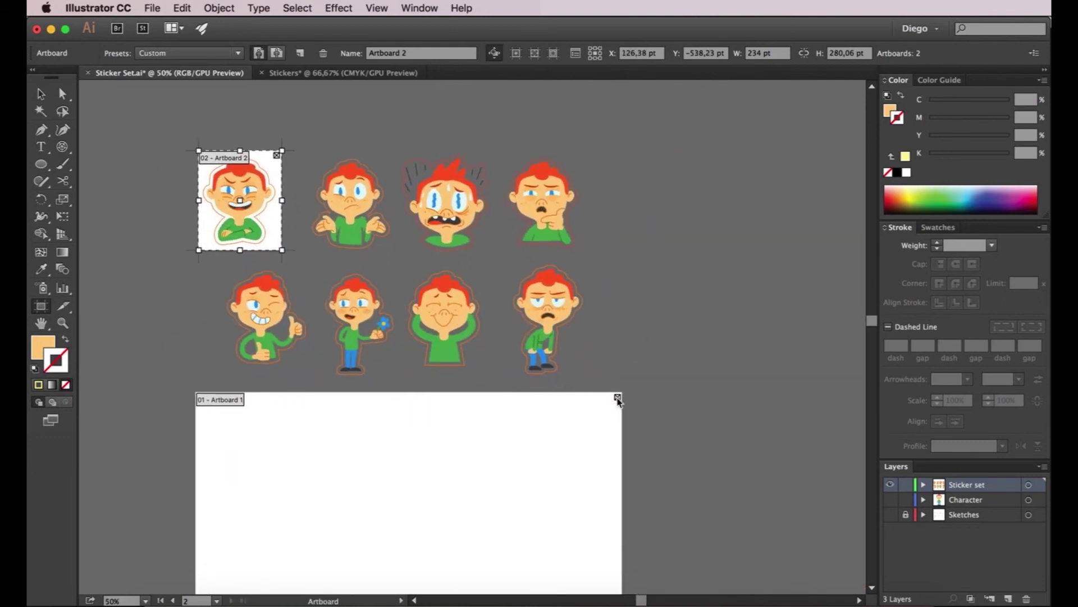
{"action": "left_click_drag", "start_coordinate": [548, 459], "coordinate": [566, 357]}
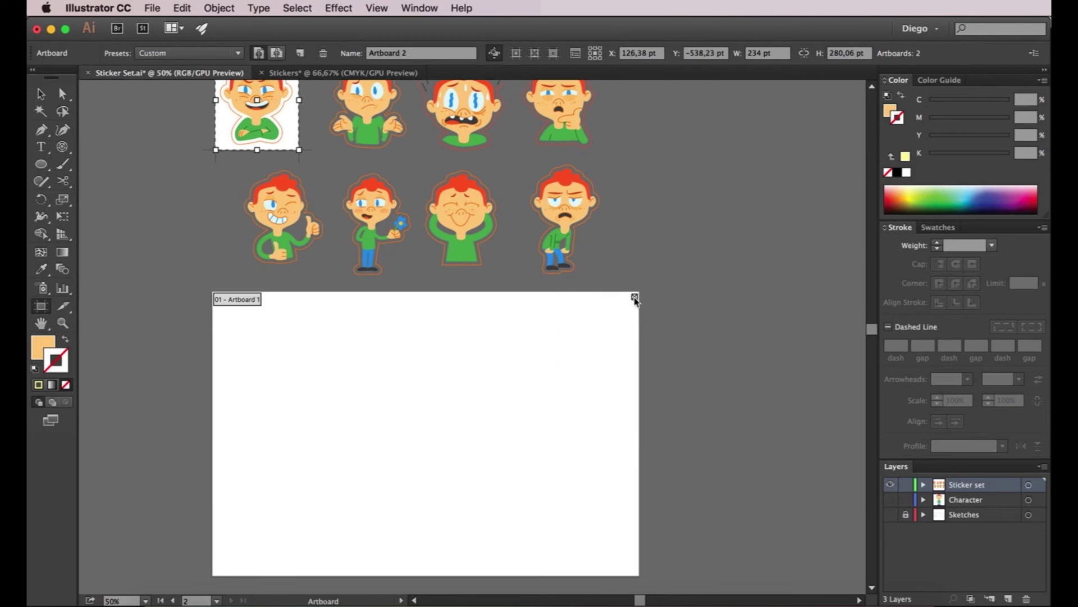
{"action": "left_click", "coordinate": [634, 298]}
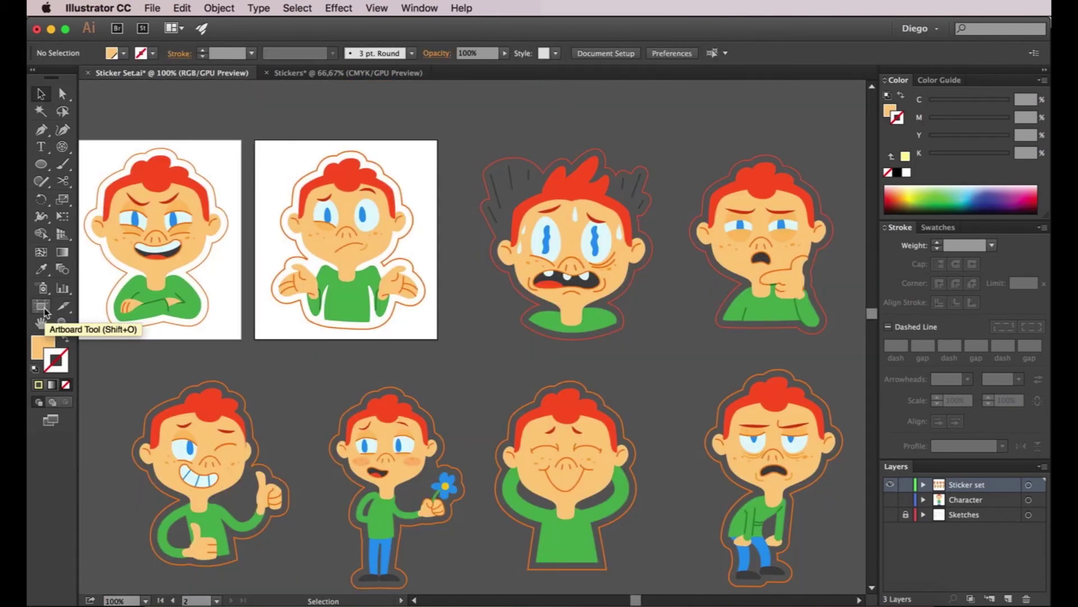
Step: Create a separate artboard fitted to the cut outline of each remaining character, starting with the frightened one
{"action": "left_click", "coordinate": [42, 308]}
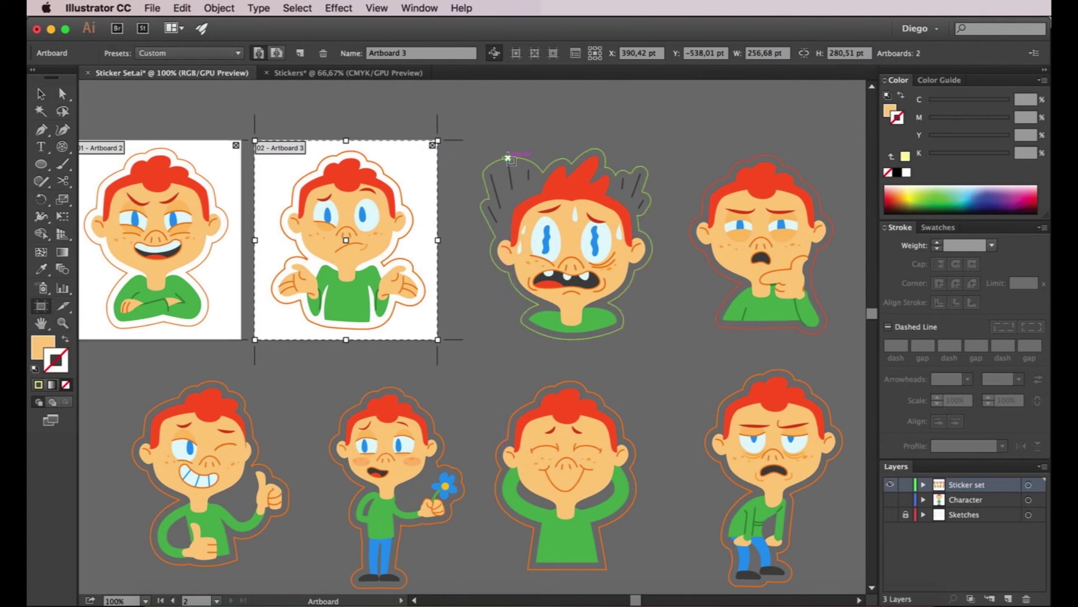
{"action": "left_click", "coordinate": [595, 149]}
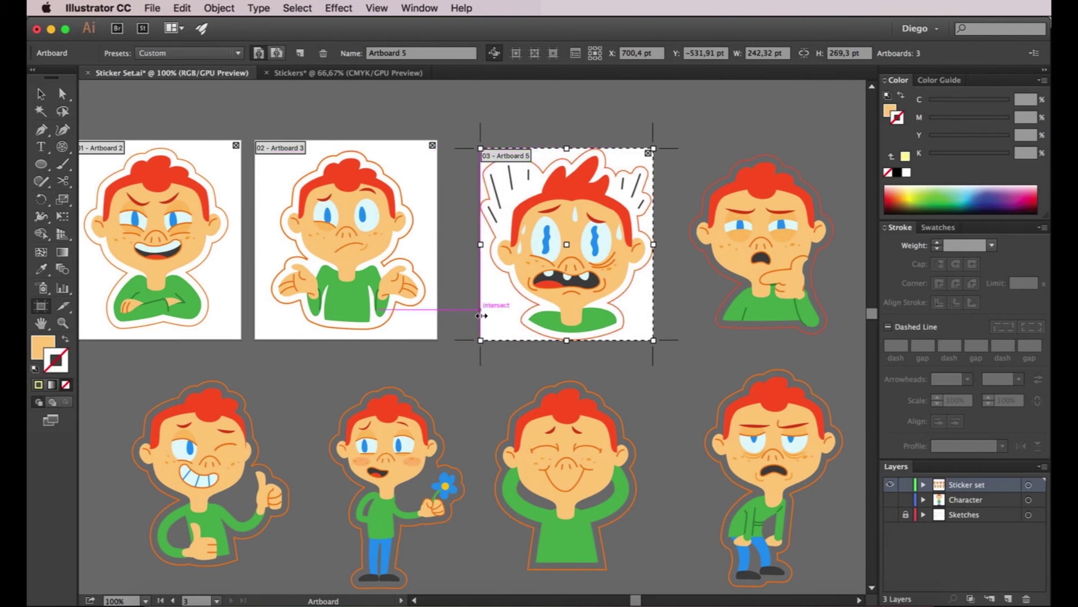
{"action": "key", "text": "Escape"}
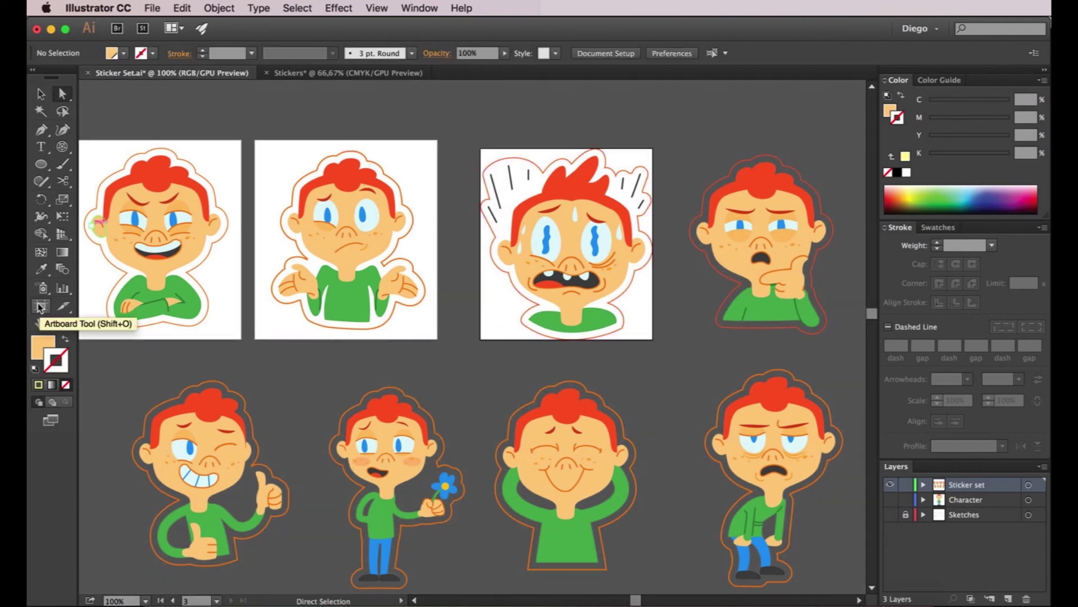
{"action": "left_click", "coordinate": [39, 306]}
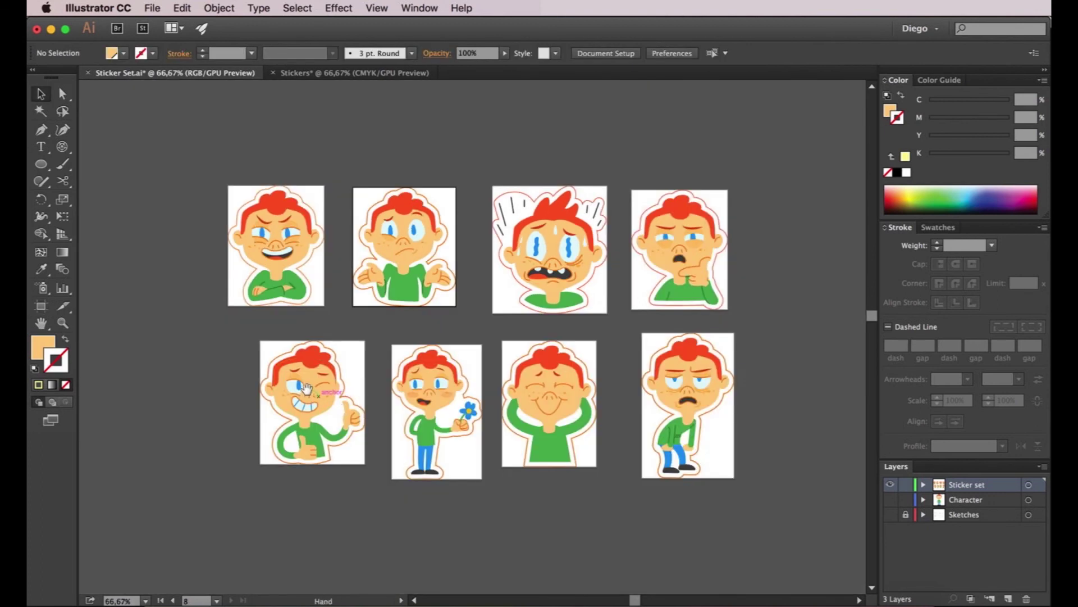
Step: Delete the cut outlines around all eight characters, leaving only the illustrations on their artboards
{"action": "scroll", "coordinate": [349, 337], "scroll_direction": "left", "scroll_amount": 2}
{"action": "key", "text": "a"}
{"action": "scroll", "coordinate": [342, 301], "scroll_direction": "up", "scroll_amount": 1}
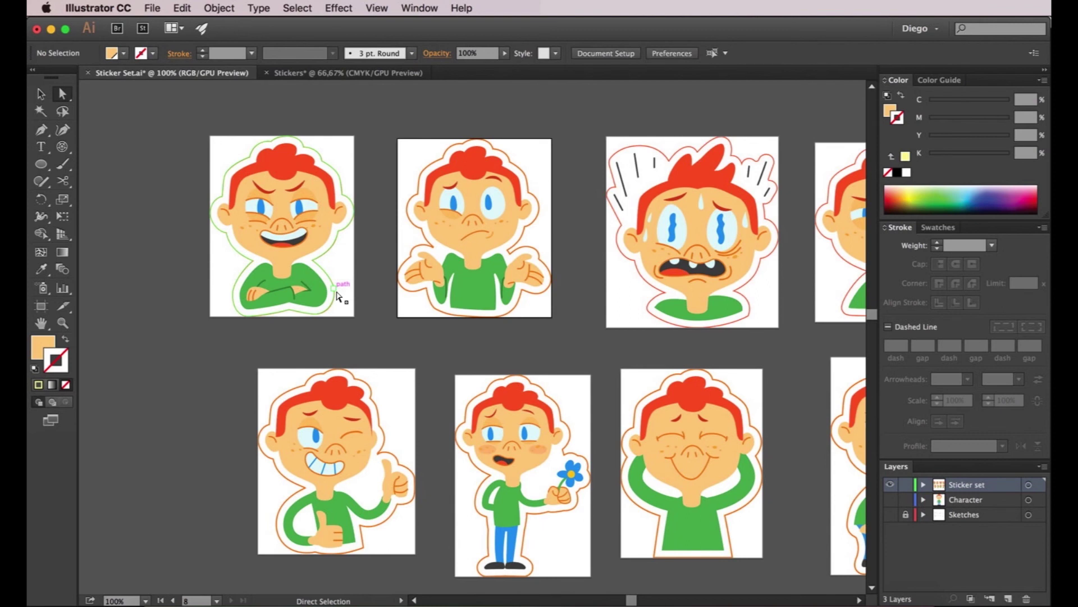
{"action": "left_click", "coordinate": [337, 293]}
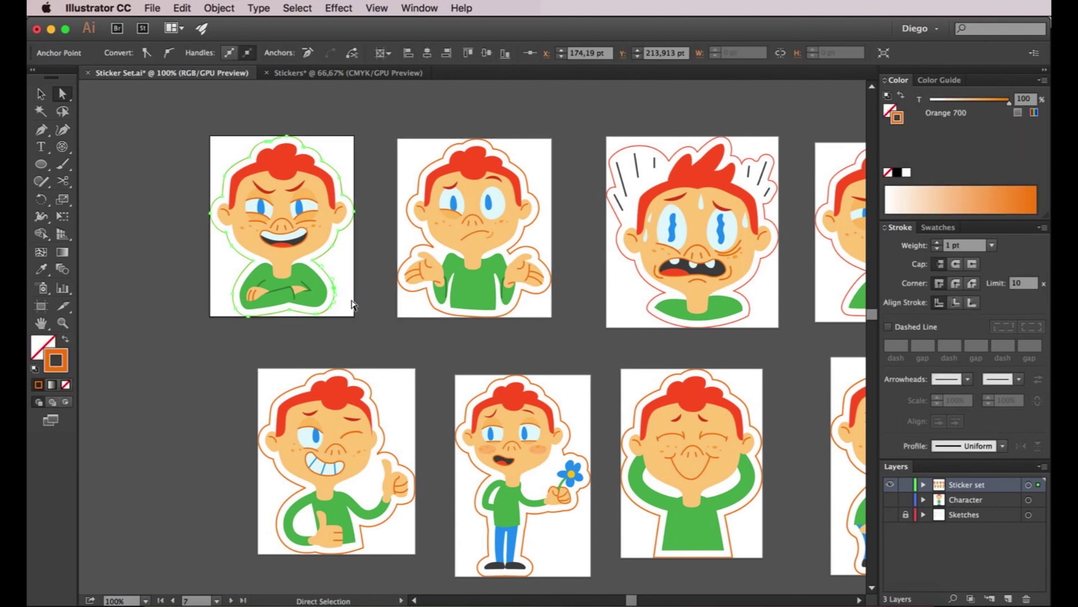
{"action": "left_click", "coordinate": [352, 304]}
{"action": "left_click", "coordinate": [413, 296]}
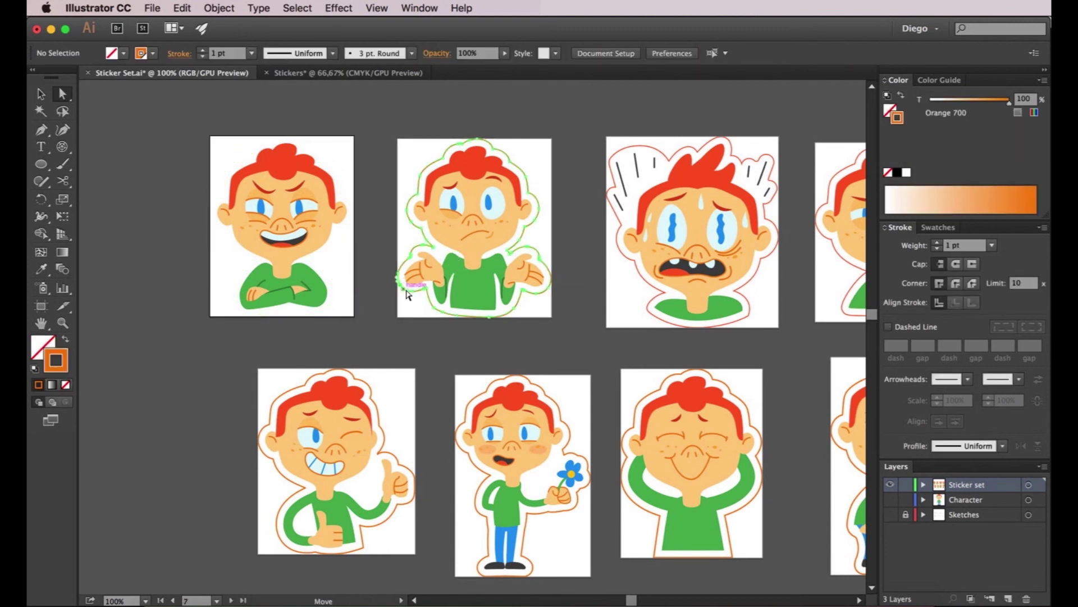
{"action": "key", "text": "Delete"}
{"action": "key", "text": "Delete"}
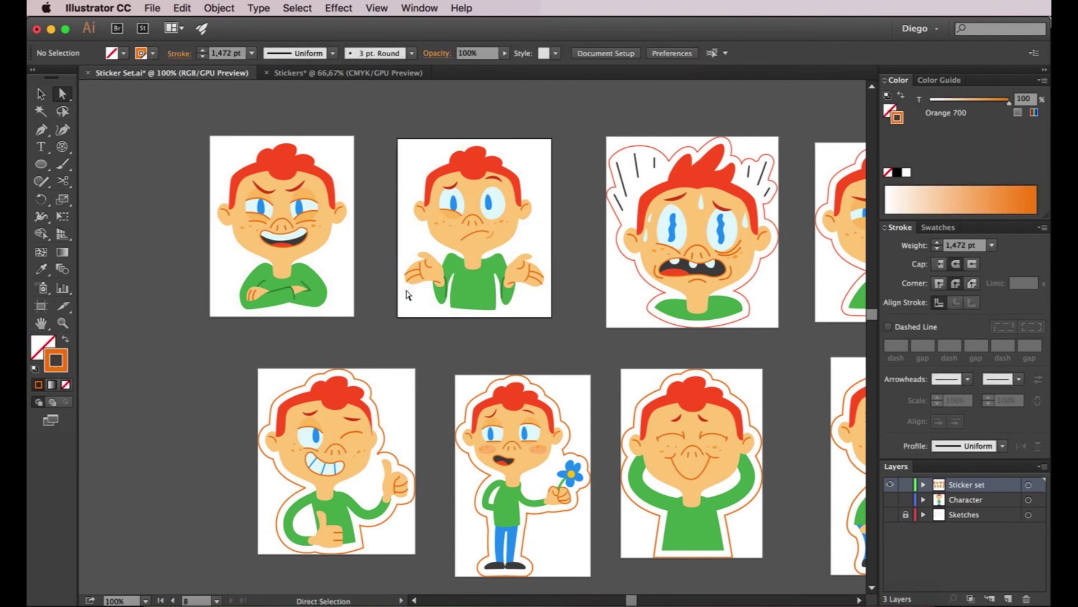
{"action": "left_click", "coordinate": [627, 253]}
{"action": "key", "text": "Delete"}
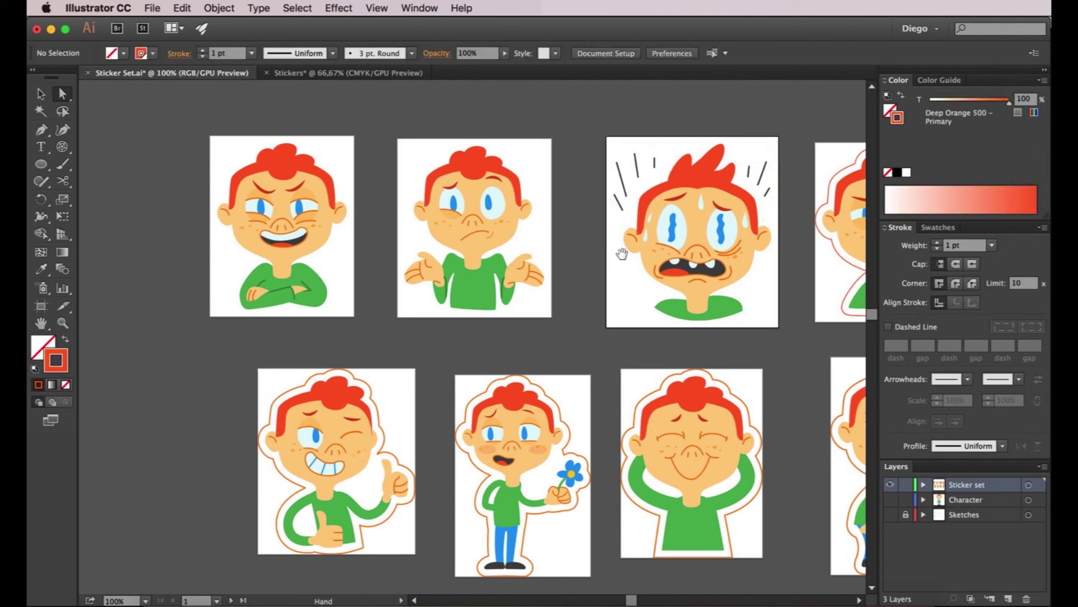
{"action": "scroll", "coordinate": [622, 253], "scroll_direction": "right", "scroll_amount": 5}
{"action": "left_click", "coordinate": [692, 292]}
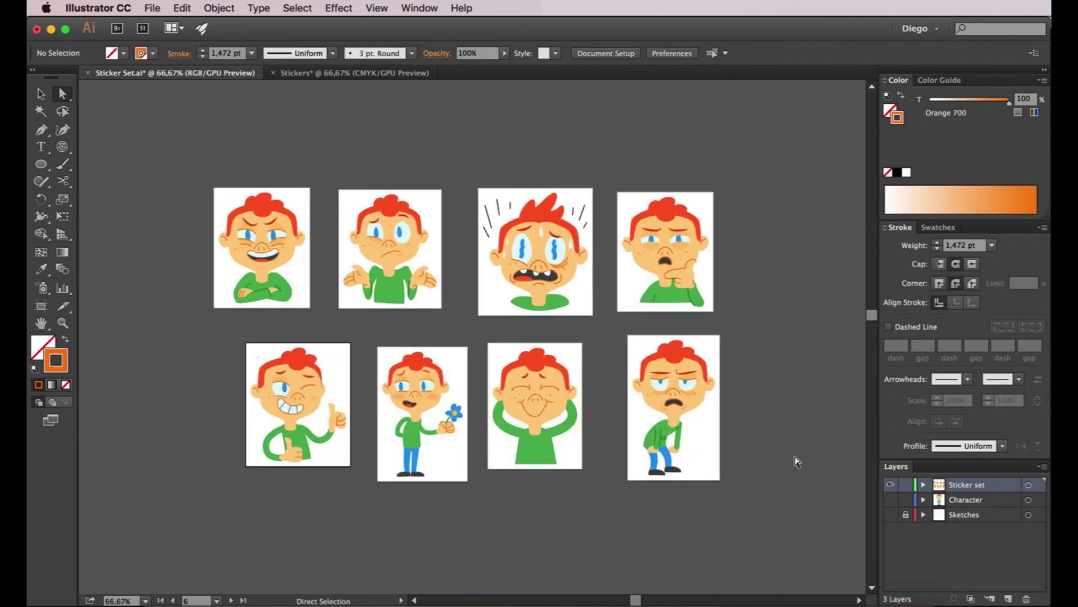